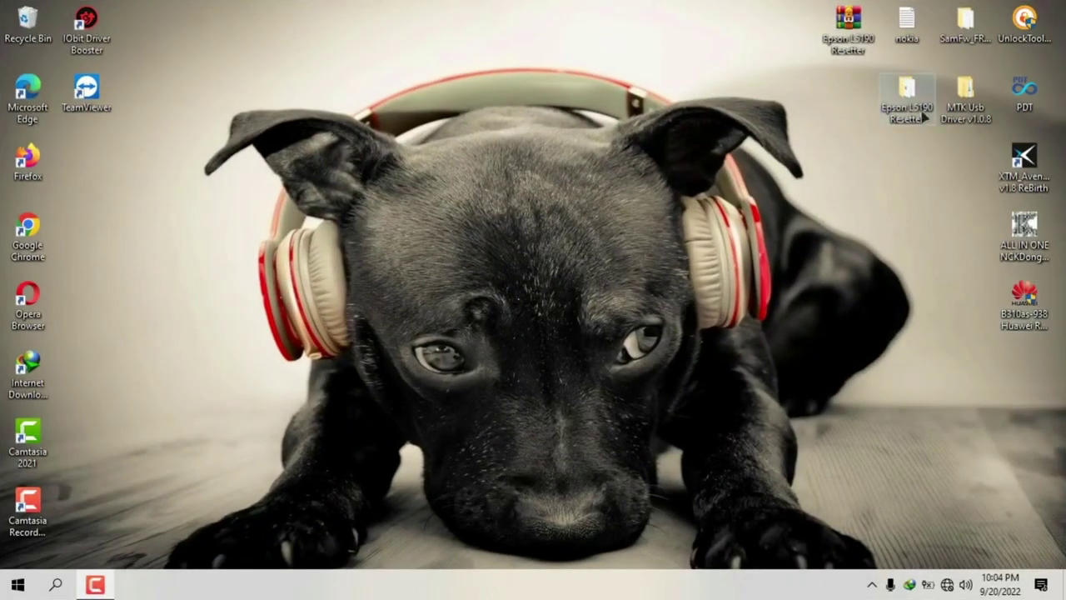
# Step: Confirm EPSON L5190 Series is listed in Devices and Printers, then minimize the window
pyautogui.click(18, 584)
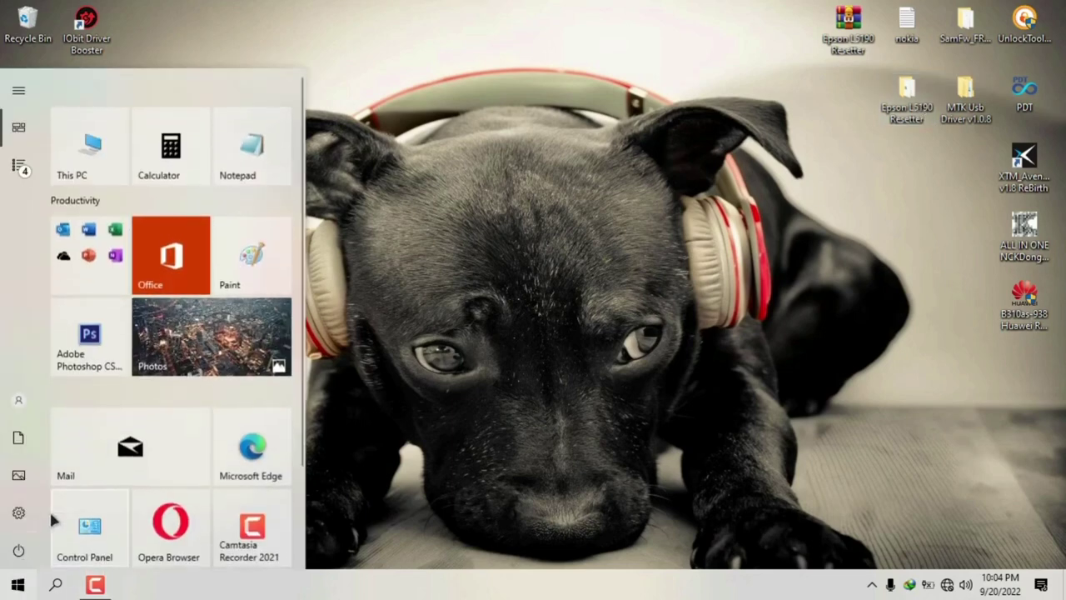
pyautogui.press('Escape')
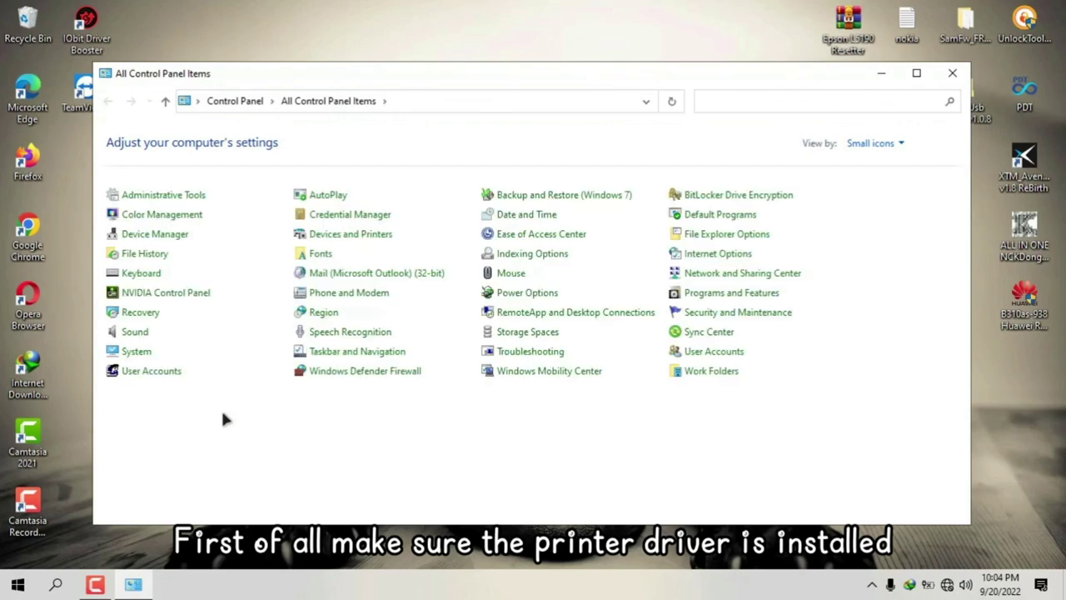
pyautogui.click(339, 236)
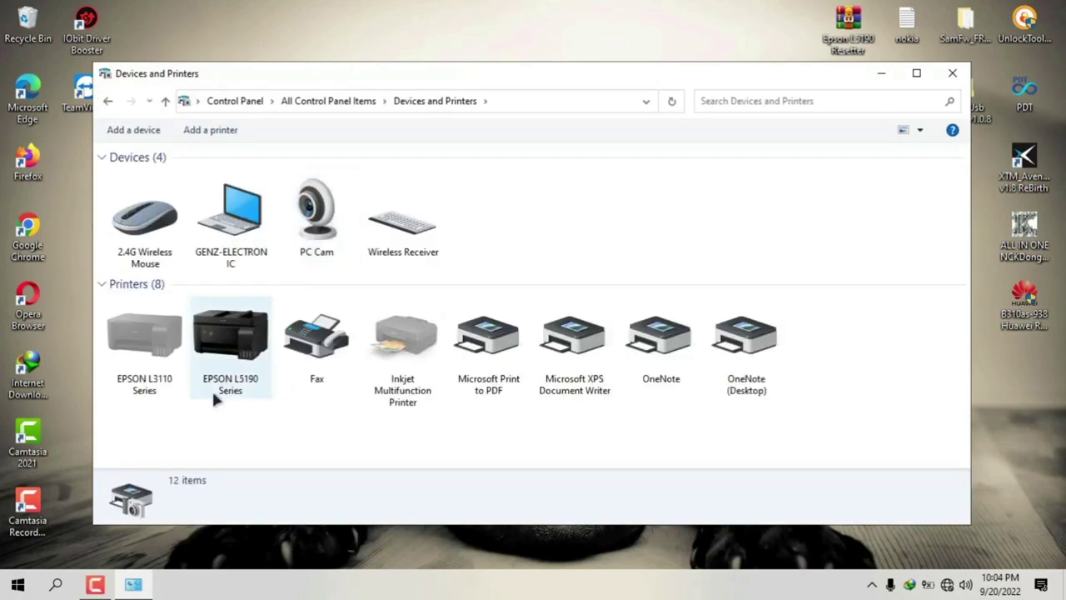
pyautogui.click(246, 375)
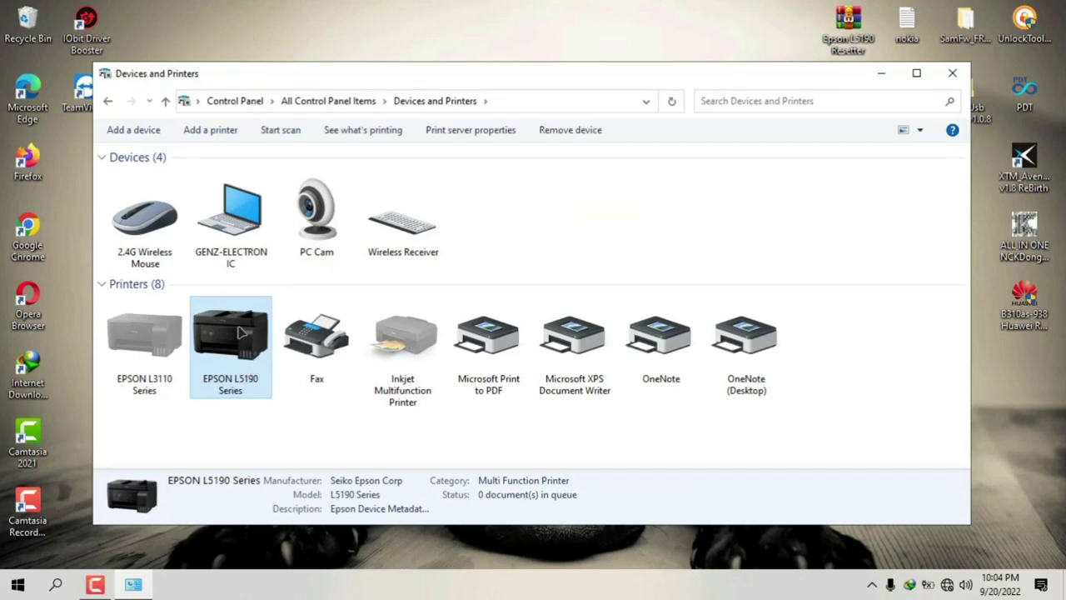
pyautogui.click(886, 74)
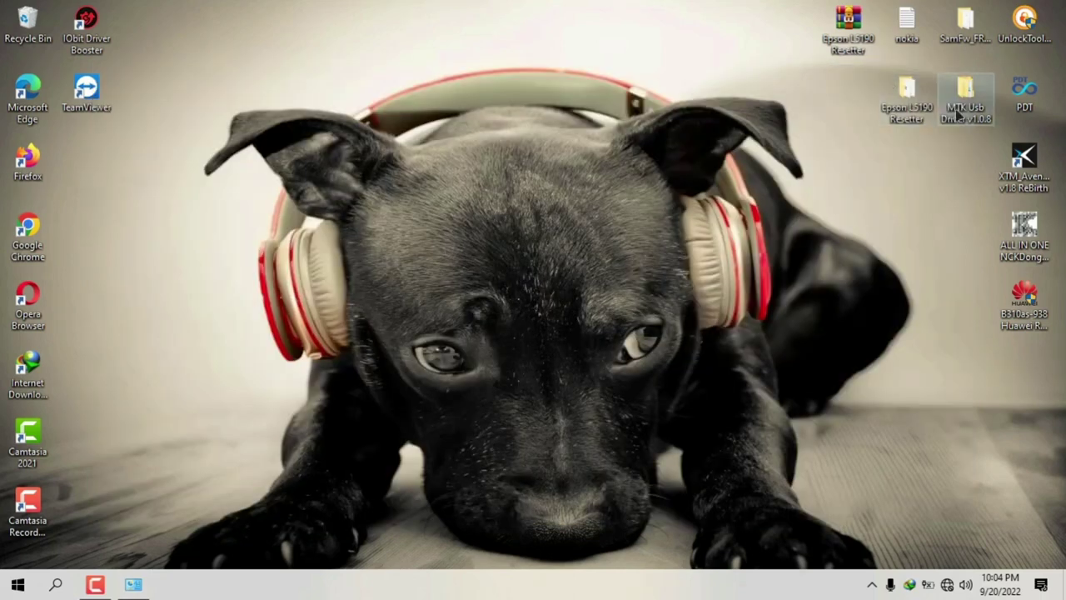
# Step: Open the This PC window from the Start menu
pyautogui.doubleClick(902, 115)
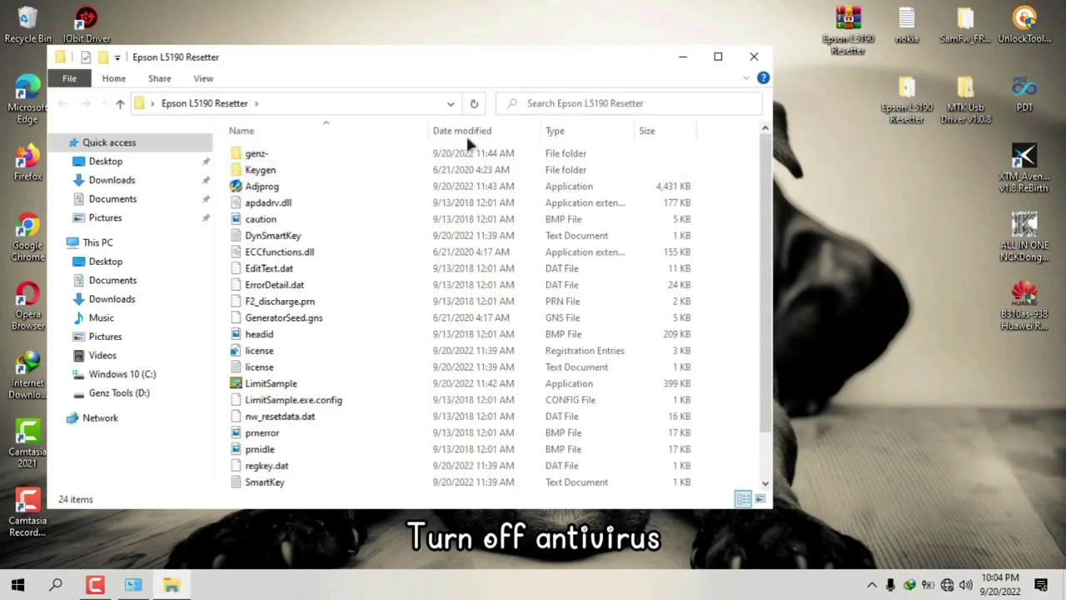
pyautogui.click(754, 57)
pyautogui.click(18, 584)
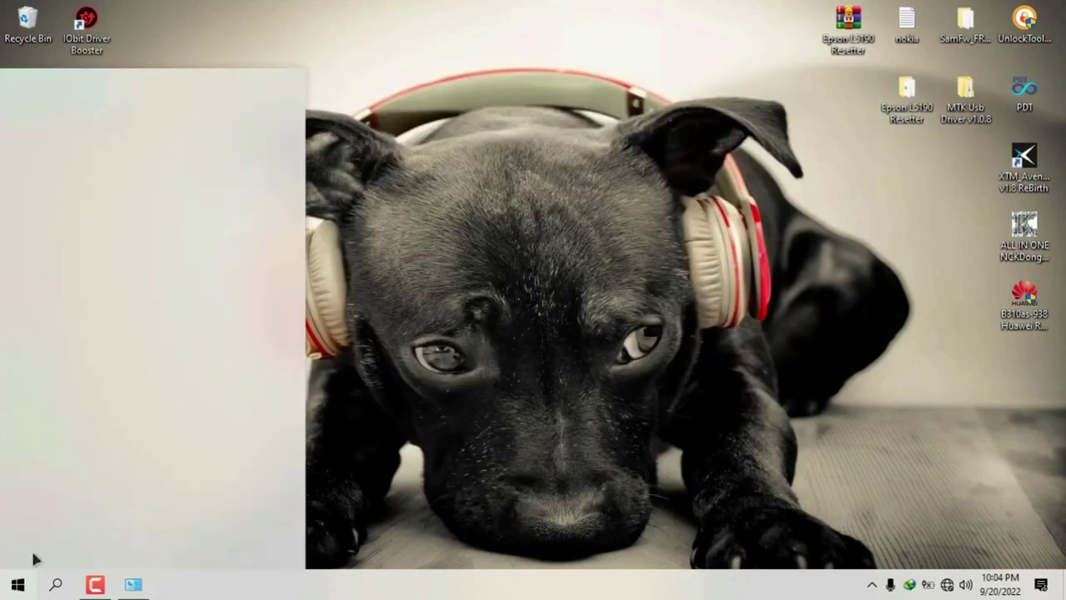
pyautogui.click(71, 149)
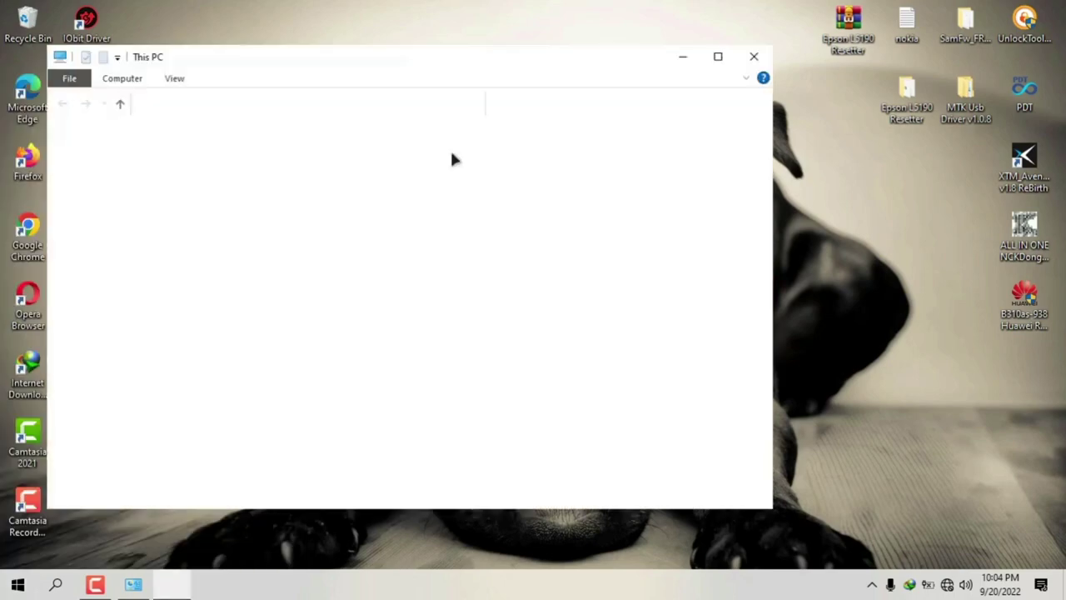
# Step: Create a new desktop folder at the upper left named 'epson l5196'
pyautogui.rightClick(541, 8)
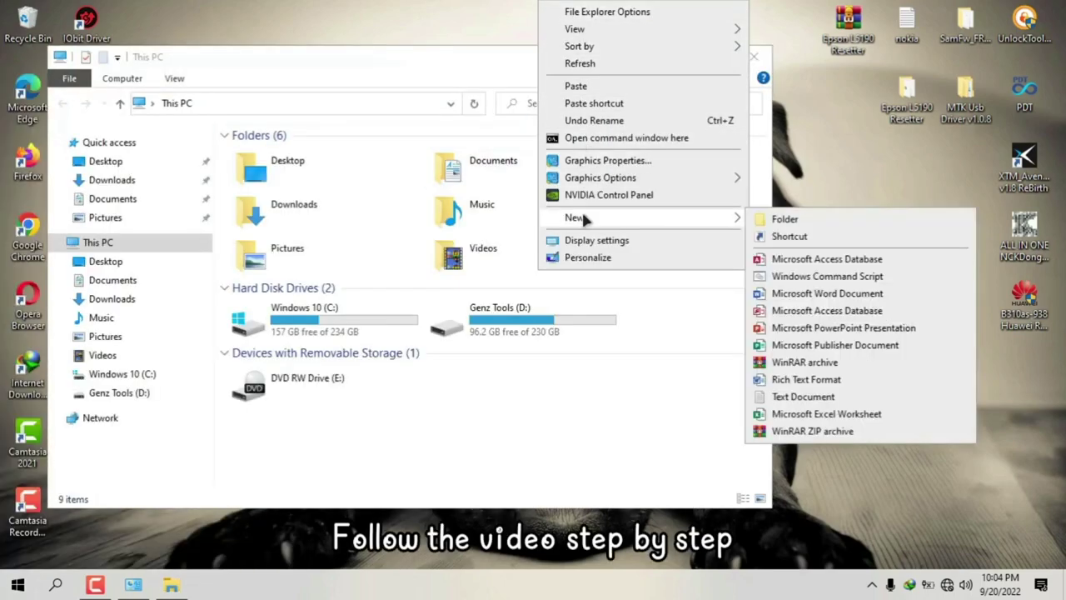
pyautogui.click(771, 218)
pyautogui.moveTo(633, 59); pyautogui.dragTo(640, 282)
pyautogui.moveTo(562, 30); pyautogui.dragTo(131, 191)
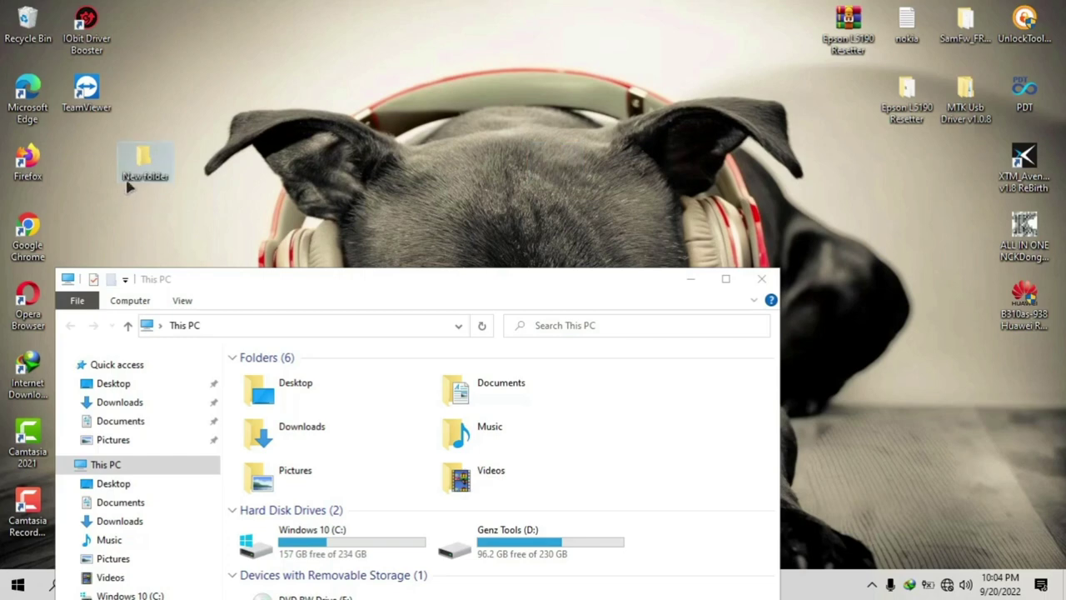
pyautogui.rightClick(133, 165)
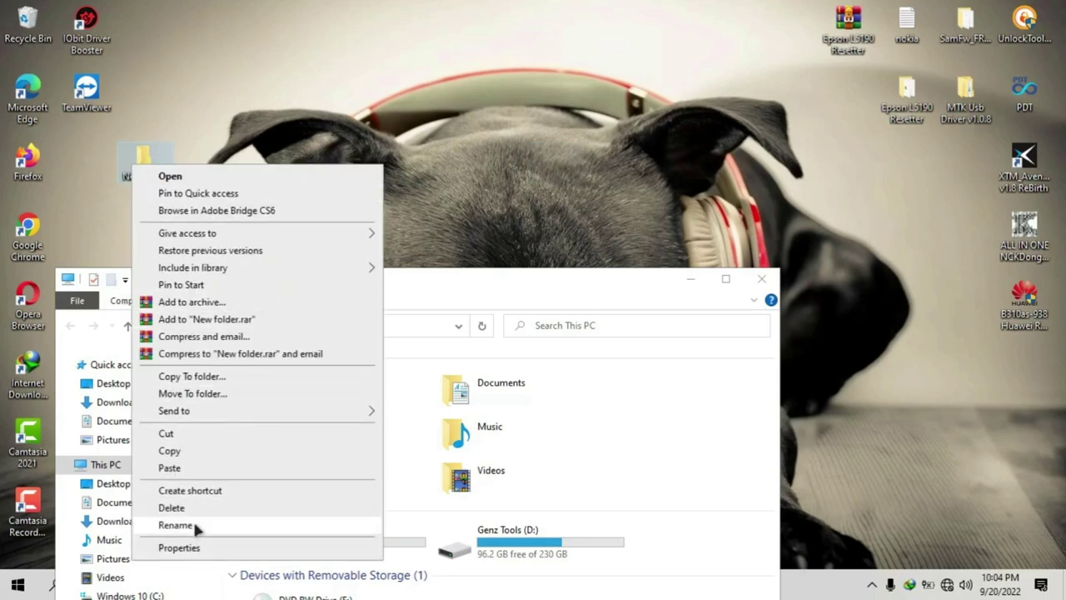
pyautogui.click(193, 525)
pyautogui.write('e')
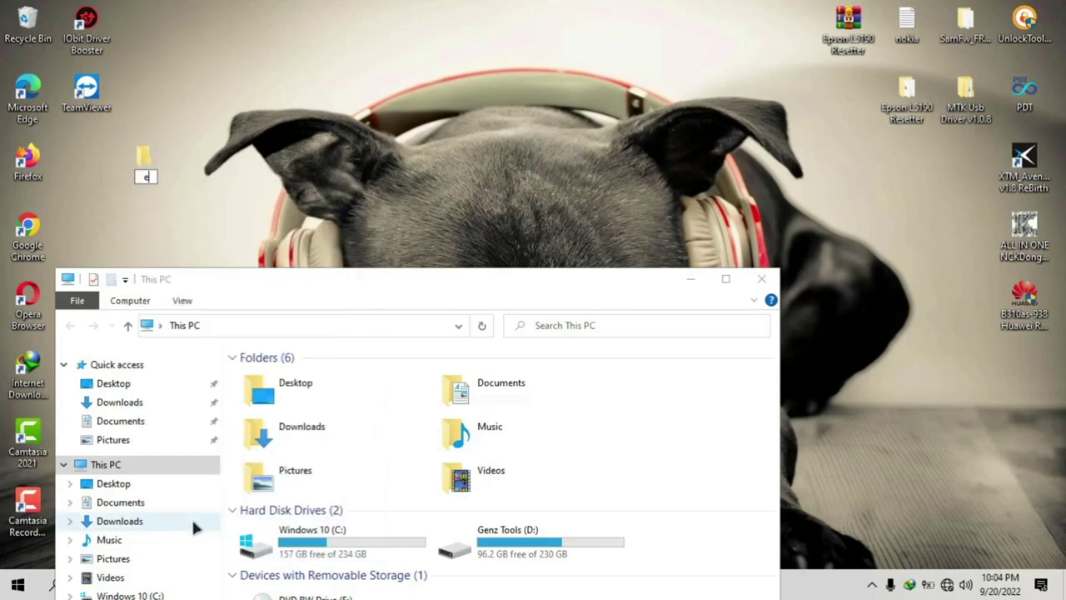
pyautogui.write('pson l5196')
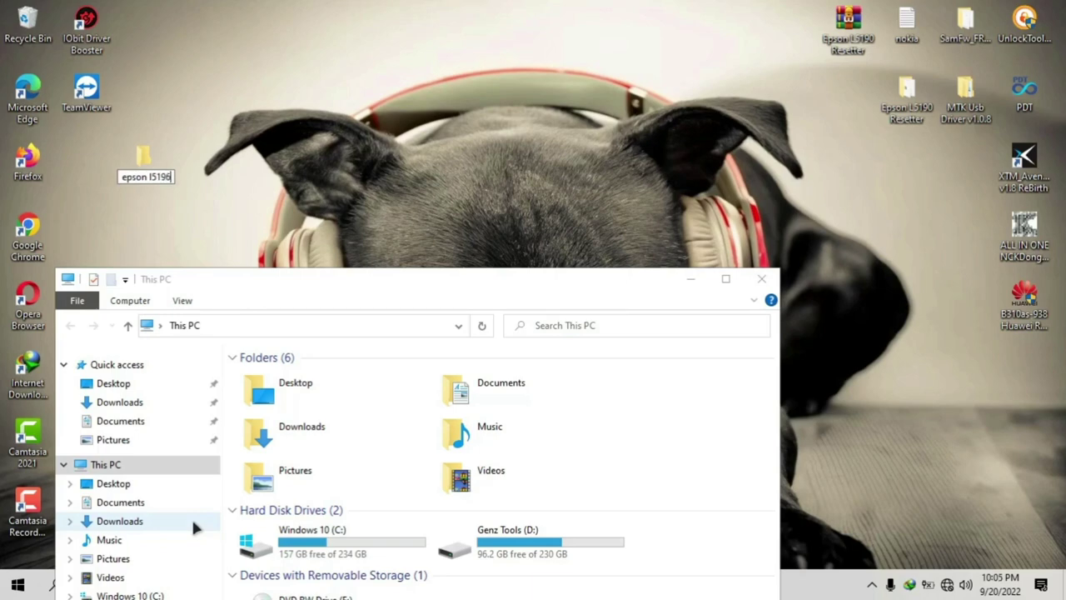
pyautogui.press('Return')
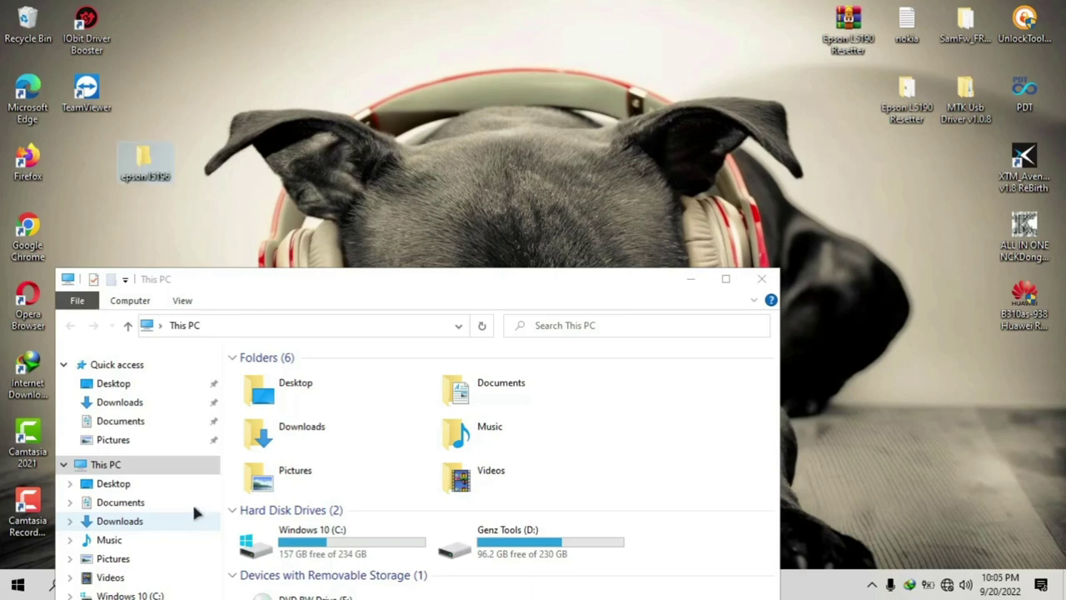
# Step: Browse D:\PC Tools\Printer\epson to the extracted Epson L5190 Resetter folder
pyautogui.doubleClick(553, 557)
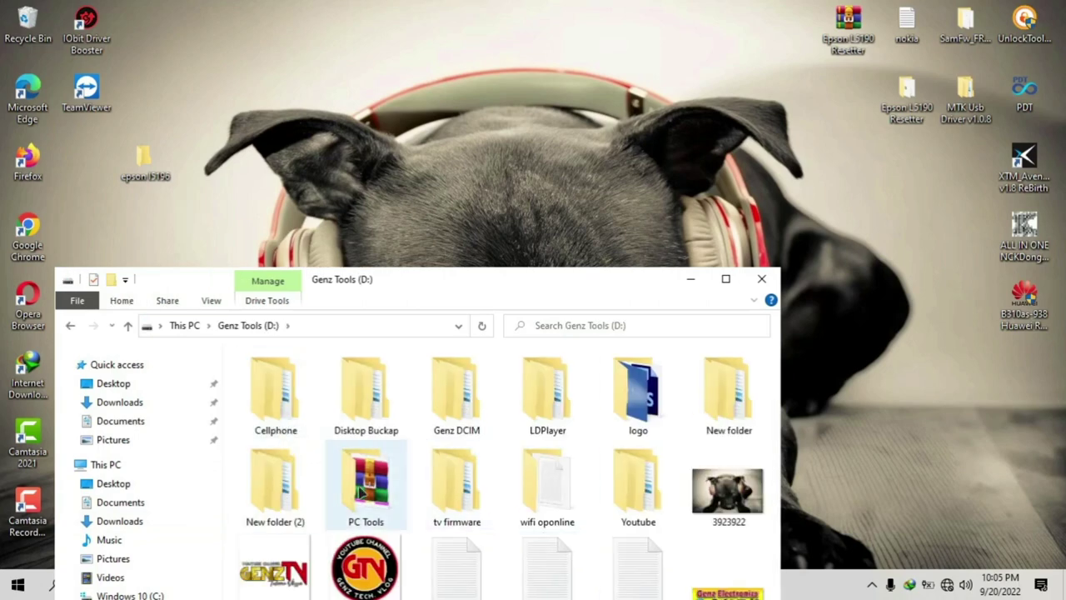
pyautogui.doubleClick(363, 483)
pyautogui.doubleClick(297, 457)
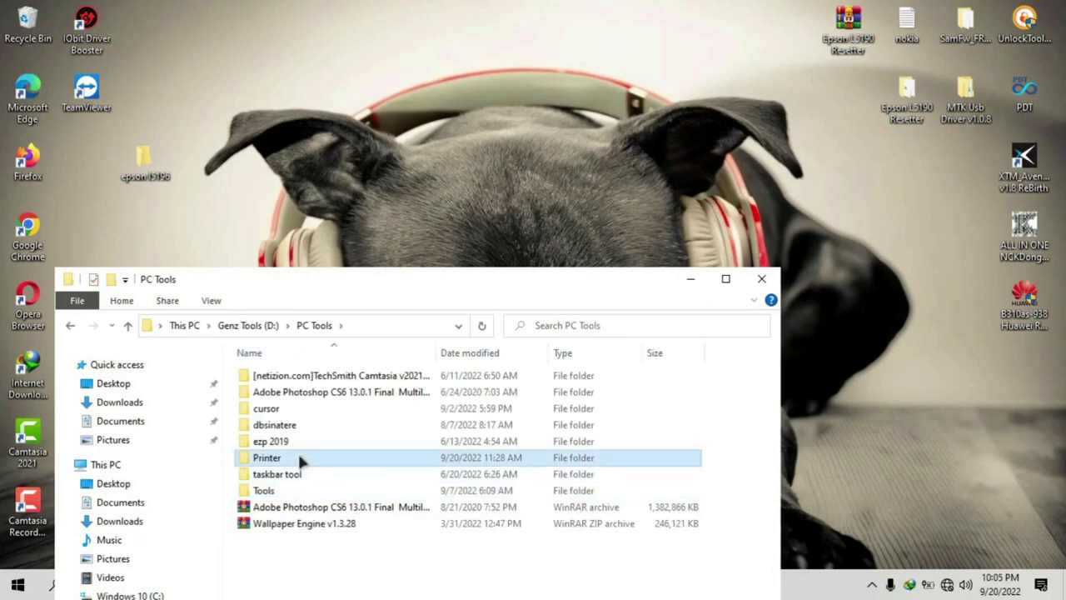
pyautogui.doubleClick(265, 423)
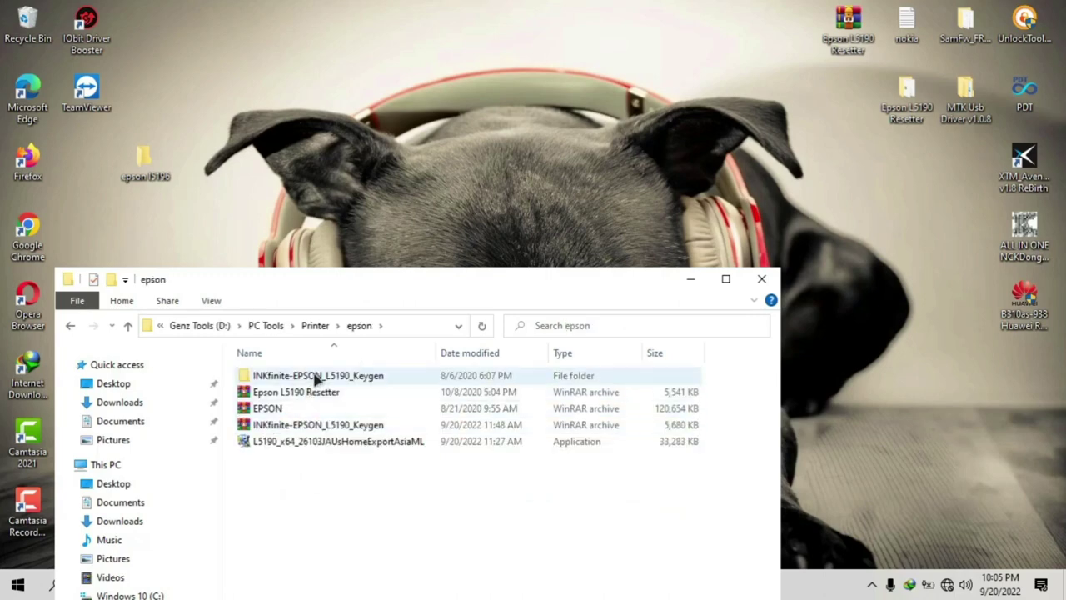
pyautogui.moveTo(315, 377)
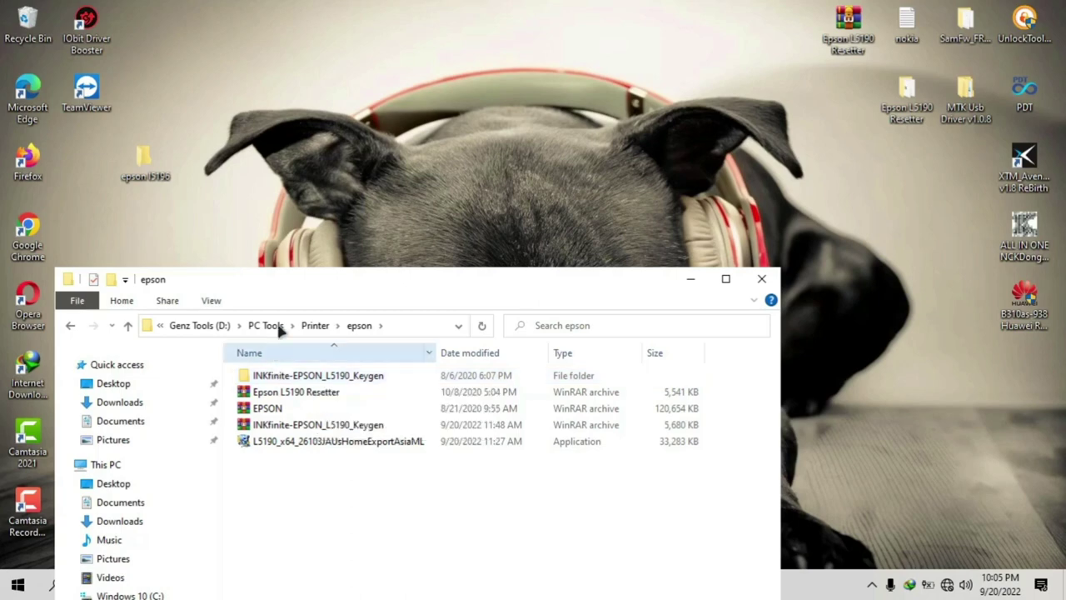
pyautogui.click(70, 326)
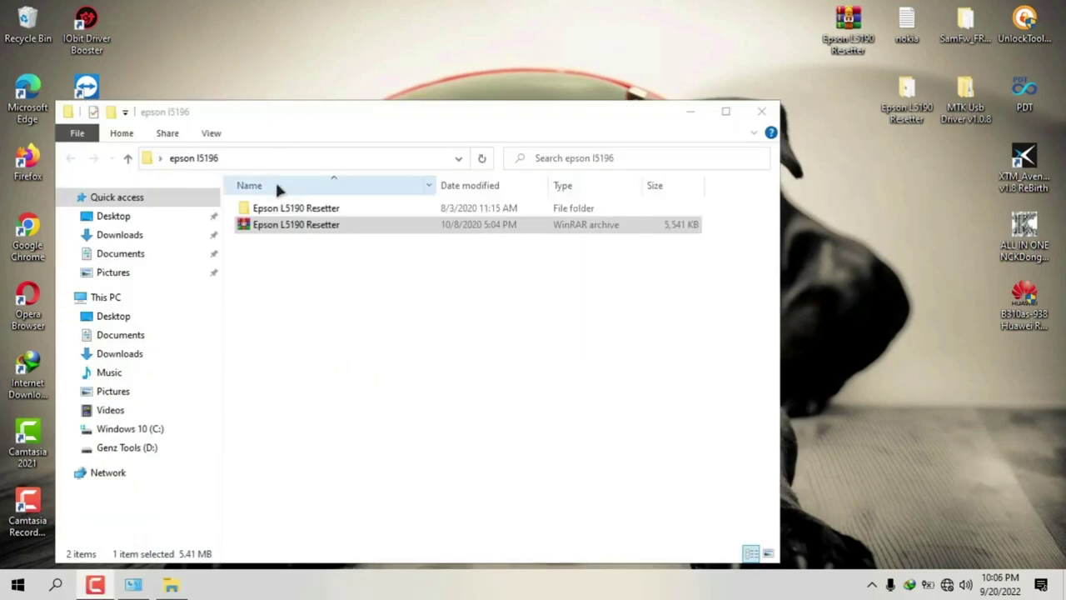
pyautogui.doubleClick(277, 209)
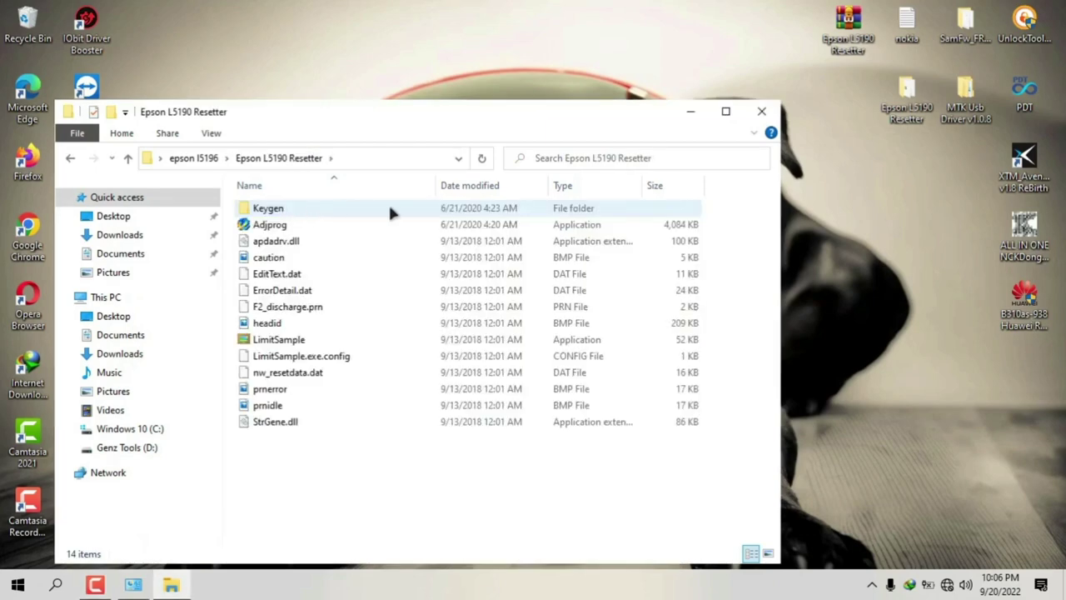
pyautogui.click(758, 115)
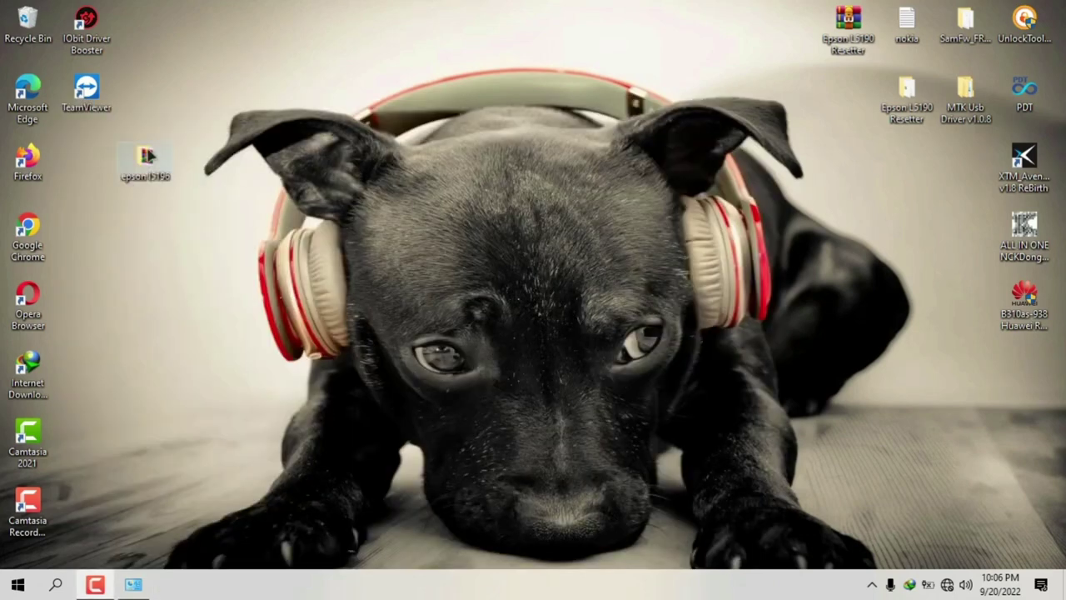
# Step: Open epson l5196\Epson L5190 Resetter\Keygen\EXE to reach WLGen_Epson L5190
pyautogui.moveTo(152, 160)
pyautogui.mouseDown()
pyautogui.moveTo(593, 98)
pyautogui.moveTo(510, 52)
pyautogui.moveTo(188, 161)
pyautogui.moveTo(155, 158)
pyautogui.mouseUp()
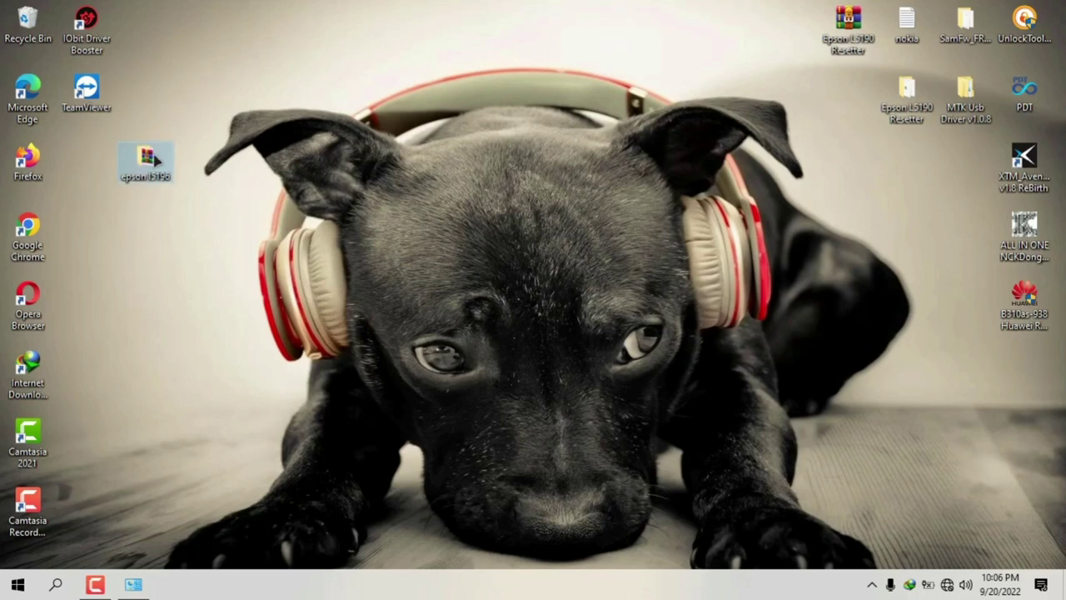
pyautogui.doubleClick(147, 160)
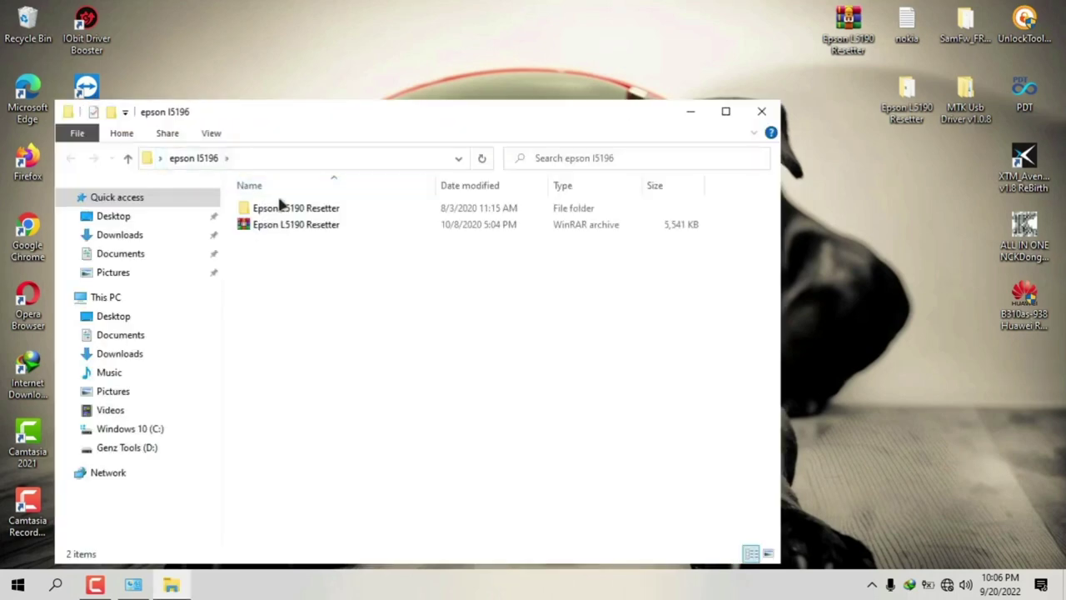
pyautogui.doubleClick(293, 210)
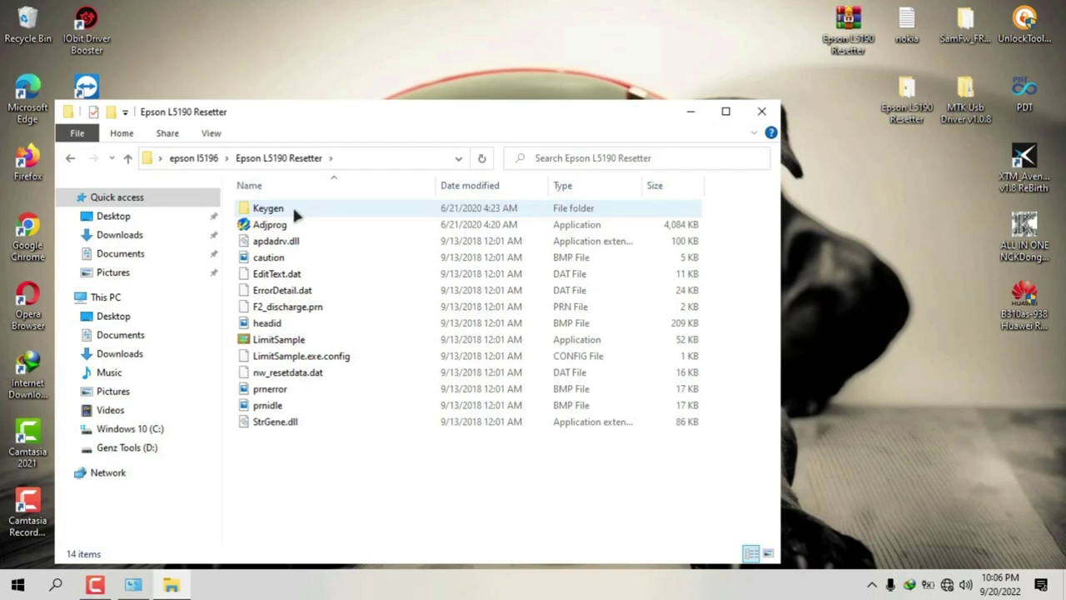
pyautogui.doubleClick(287, 206)
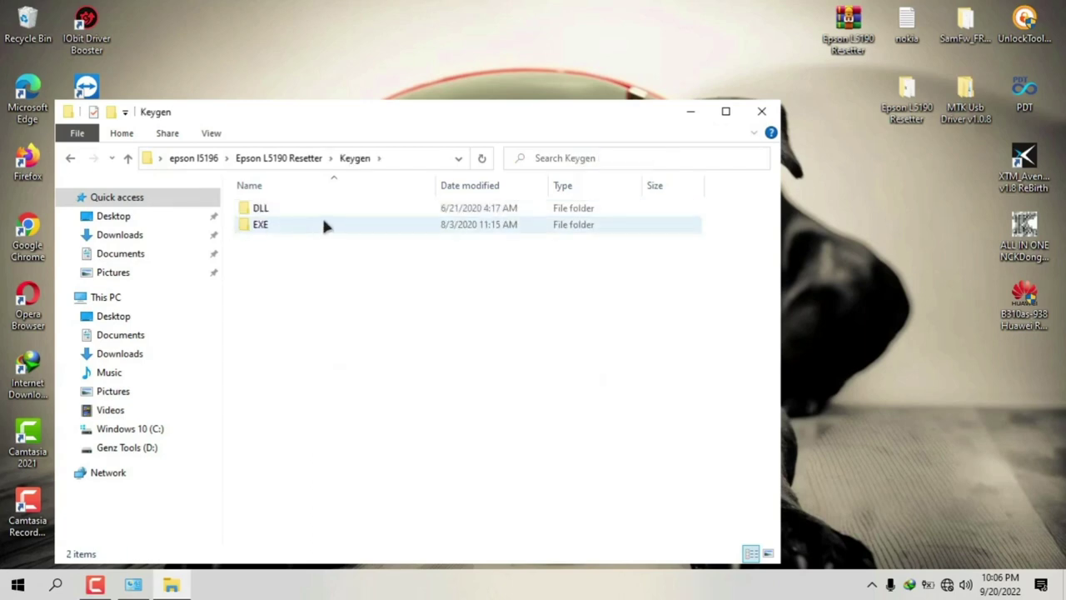
pyautogui.doubleClick(273, 223)
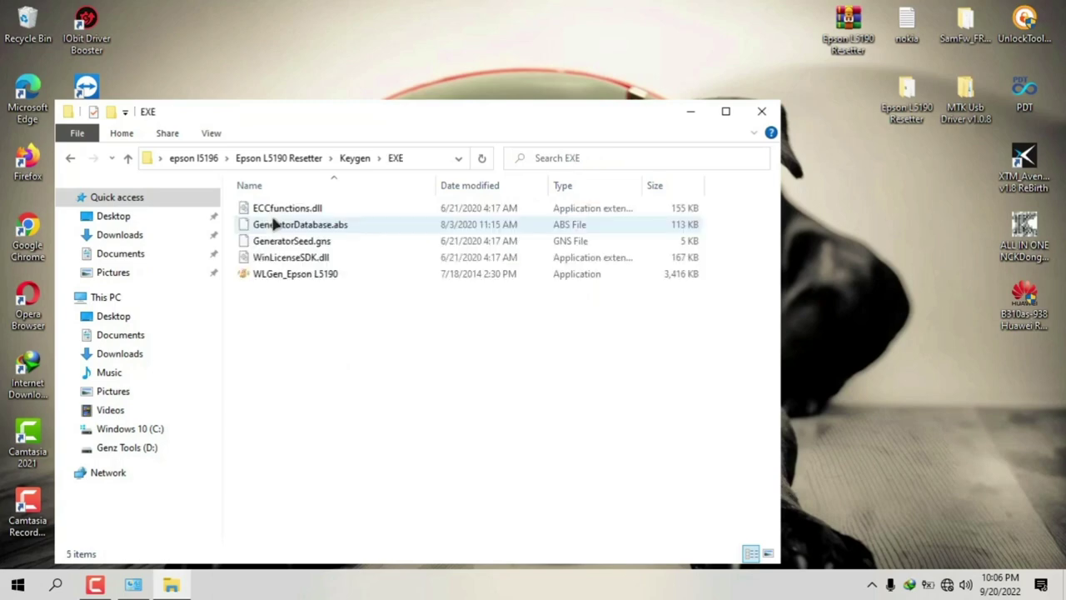
# Step: Open WLGen's License Manager, then launch Adjprog to show its hardware-ID license error
pyautogui.click(283, 275)
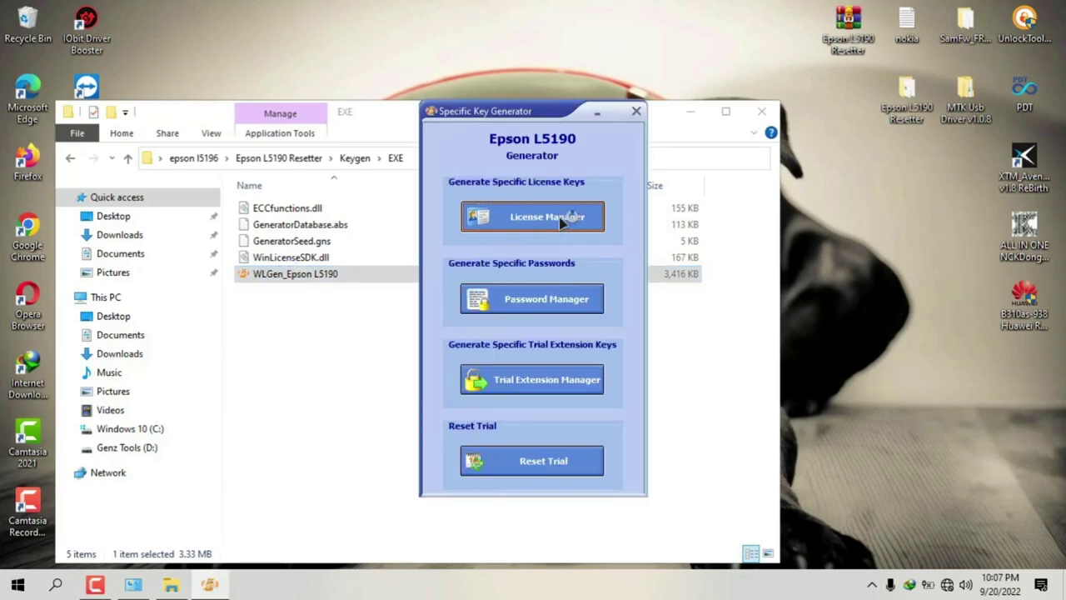
pyautogui.click(541, 217)
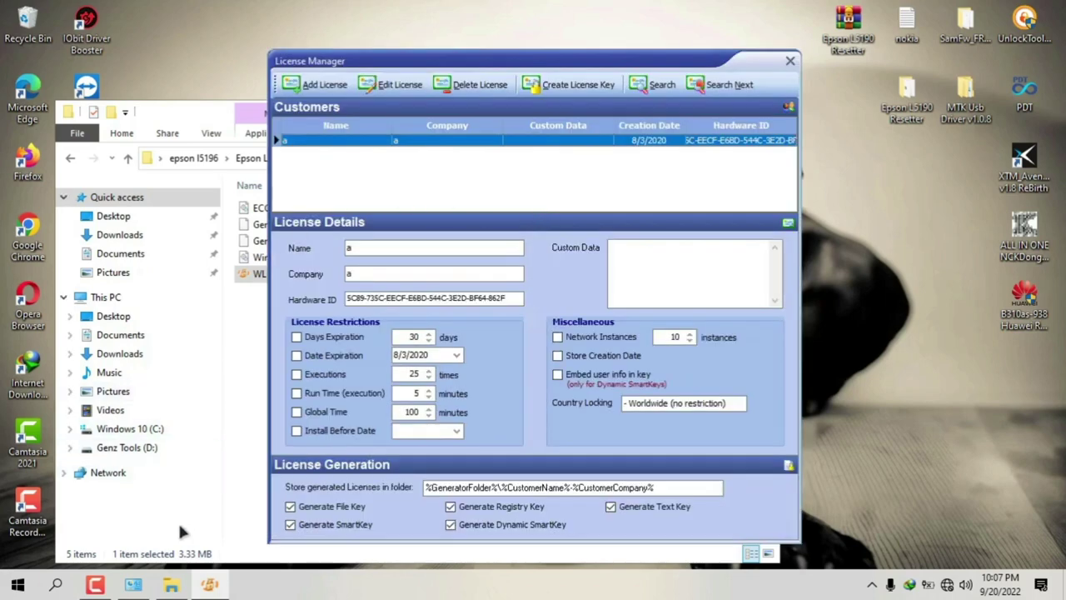
pyautogui.click(71, 158)
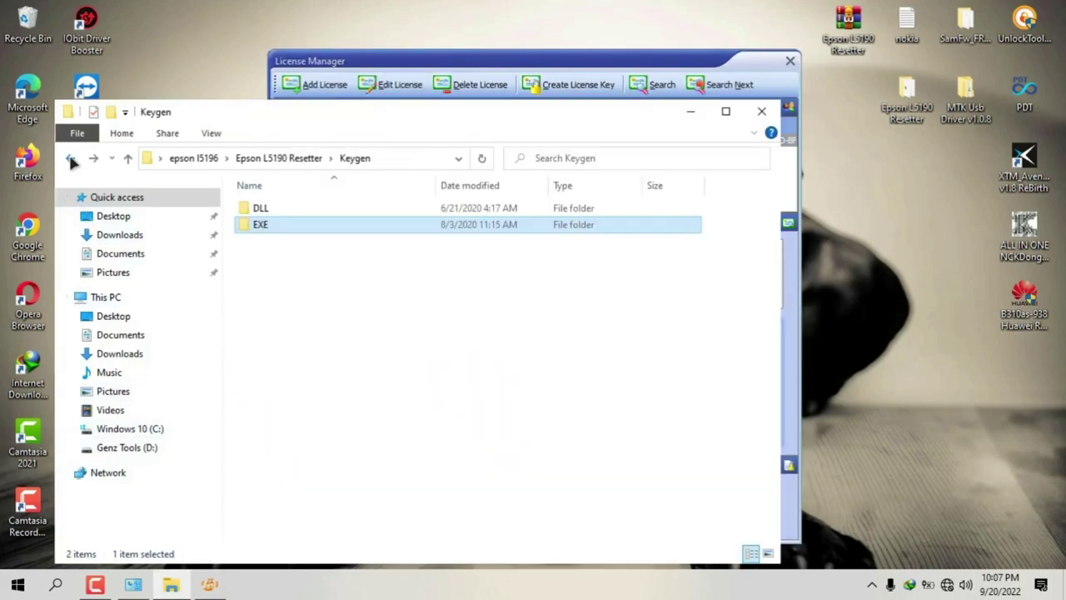
pyautogui.click(71, 158)
pyautogui.click(267, 226)
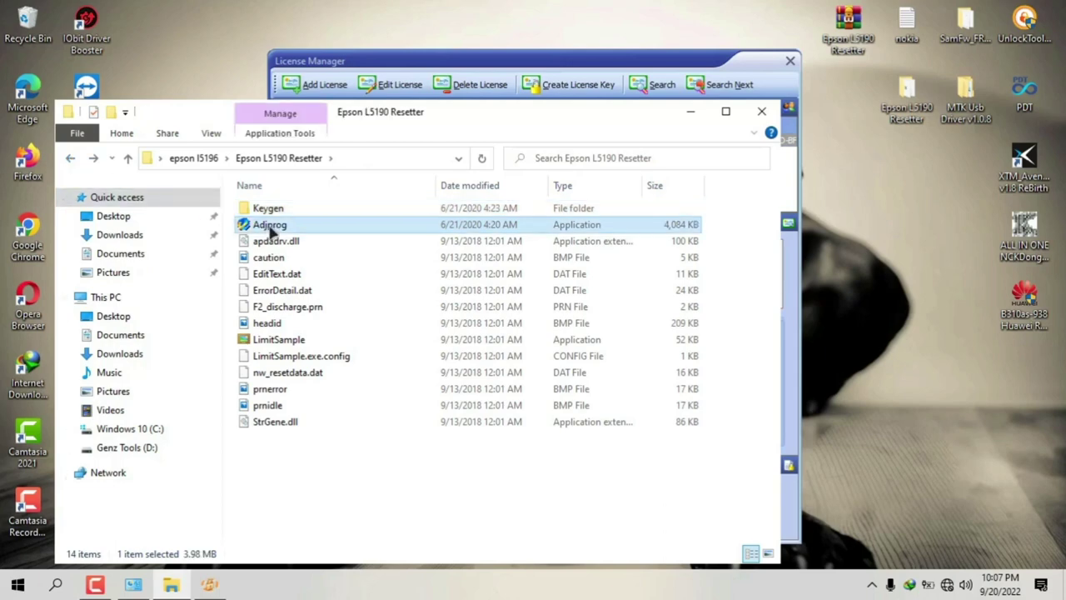
pyautogui.click(268, 226)
pyautogui.doubleClick(332, 225)
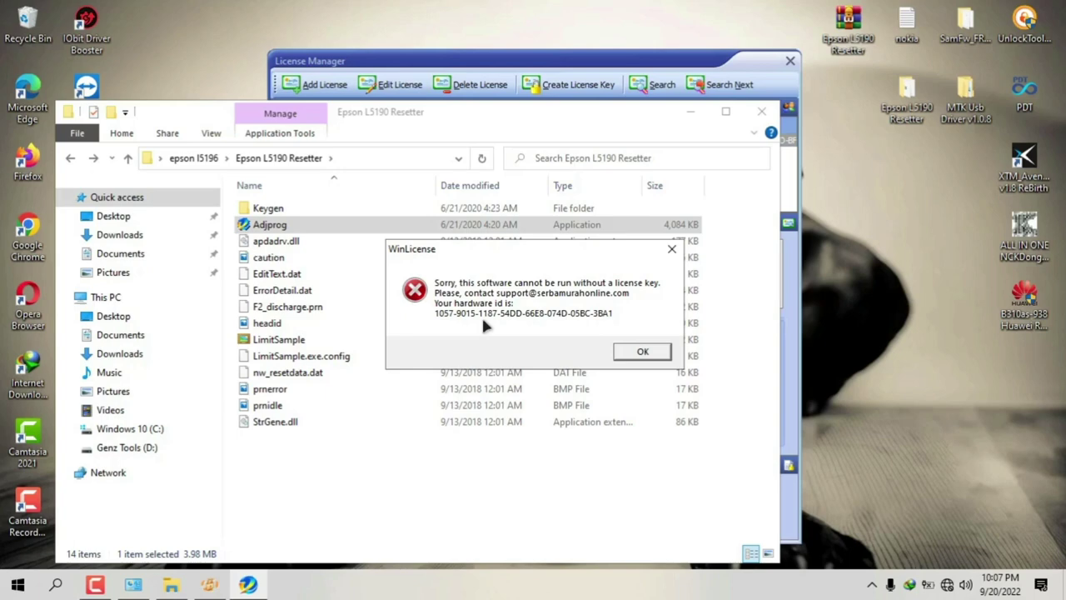
# Step: Relaunch Adjprog and place its license error beside the License Manager window
pyautogui.click(642, 351)
pyautogui.click(795, 337)
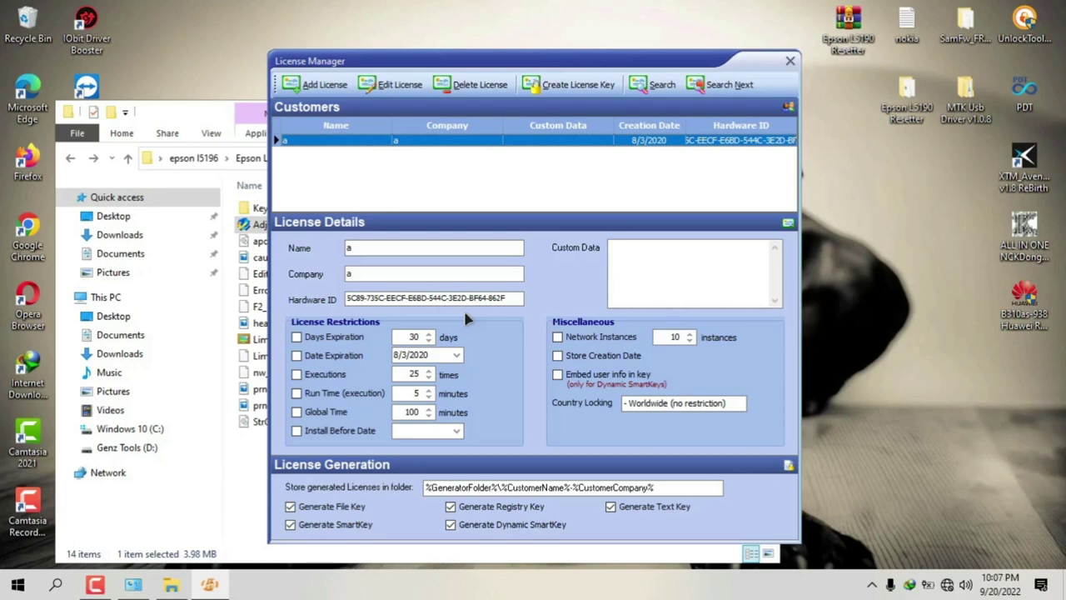
pyautogui.doubleClick(246, 227)
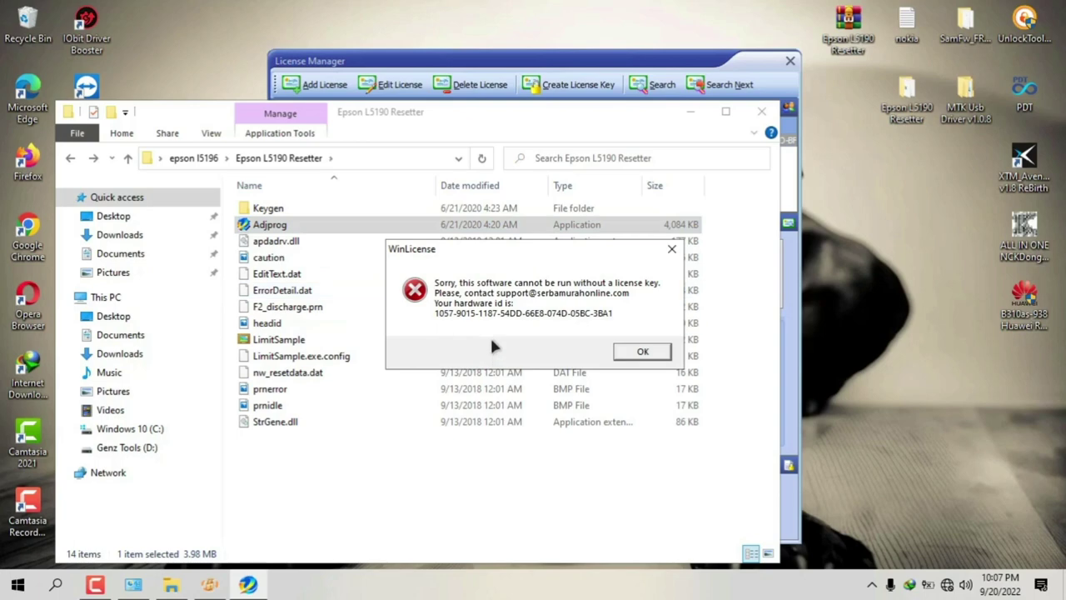
pyautogui.click(688, 111)
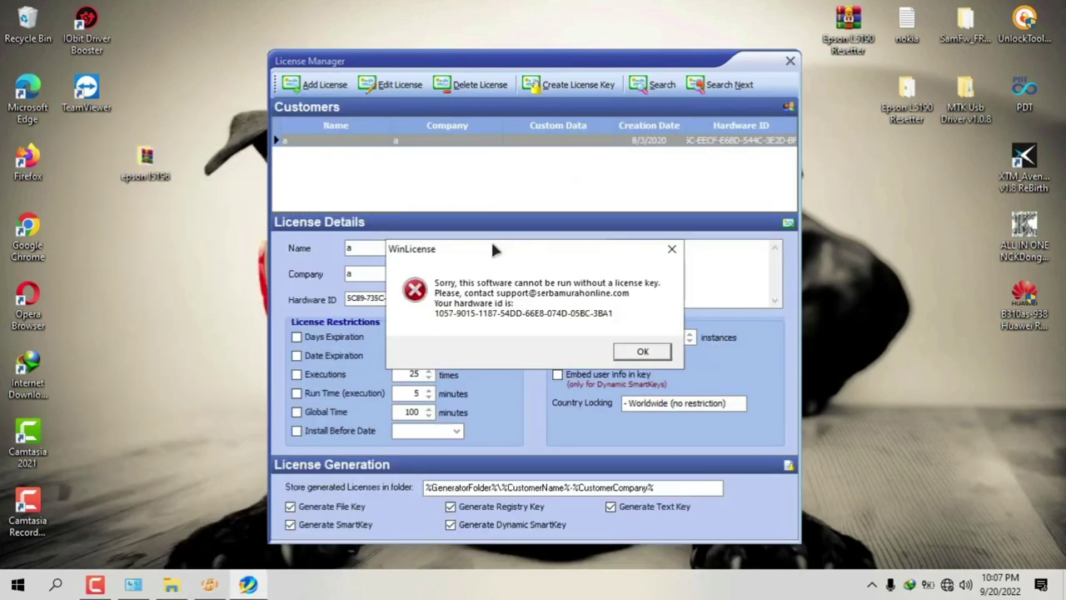
pyautogui.moveTo(492, 248); pyautogui.dragTo(679, 261)
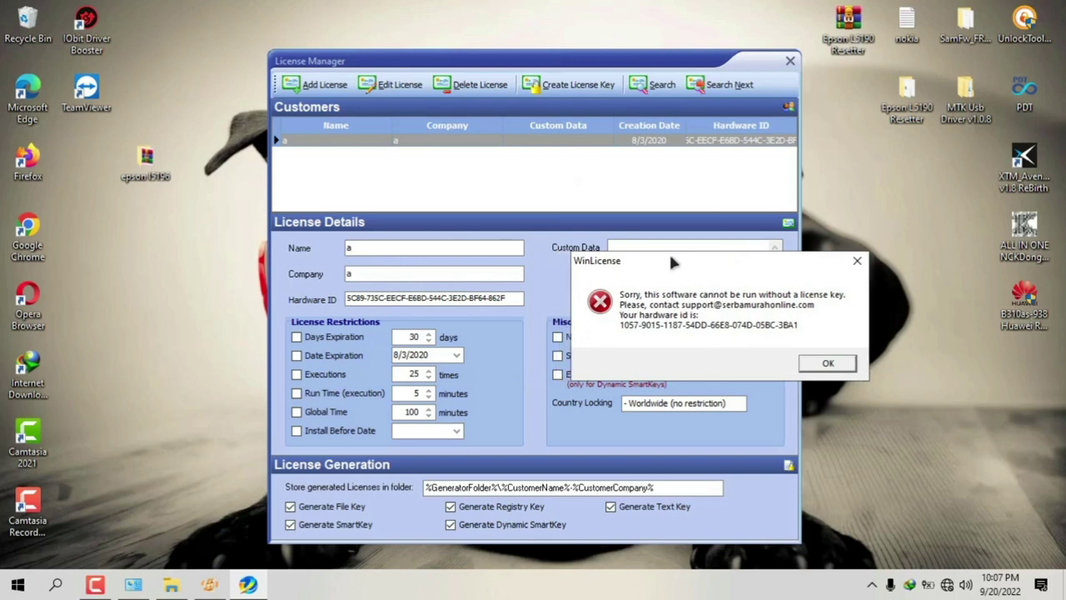
pyautogui.click(394, 298)
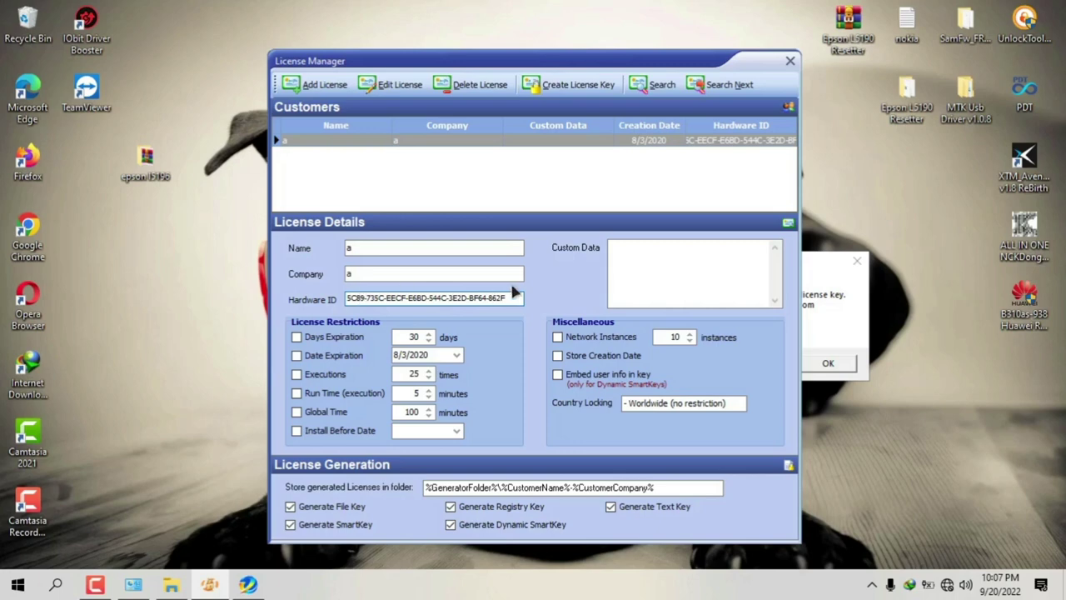
# Step: Inspect the existing customer's Hardware ID field in License Manager
pyautogui.moveTo(506, 297); pyautogui.dragTo(277, 298)
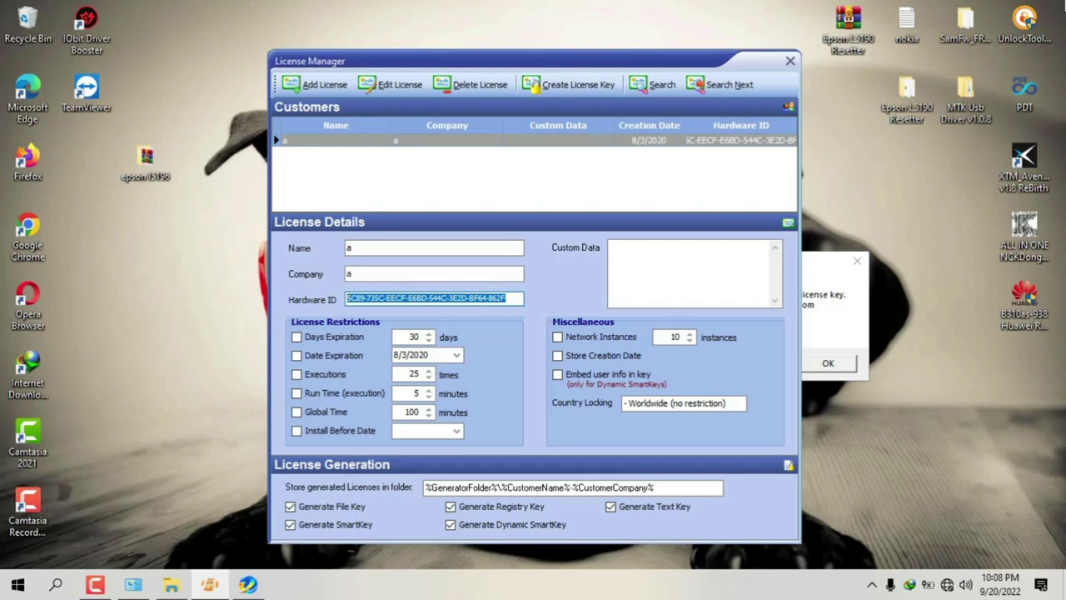
pyautogui.click(1024, 90)
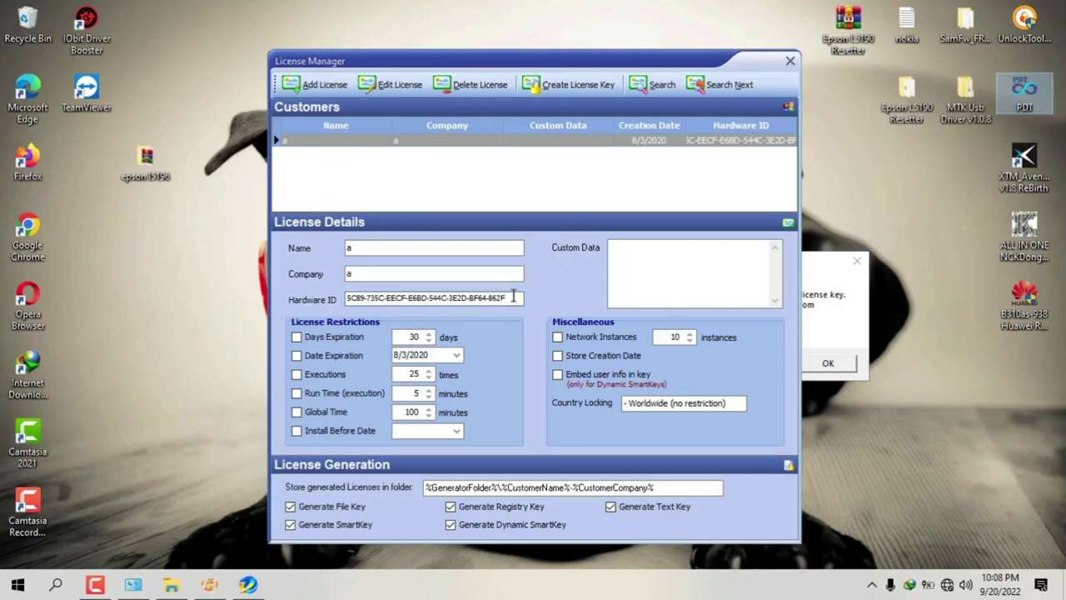
pyautogui.click(513, 297)
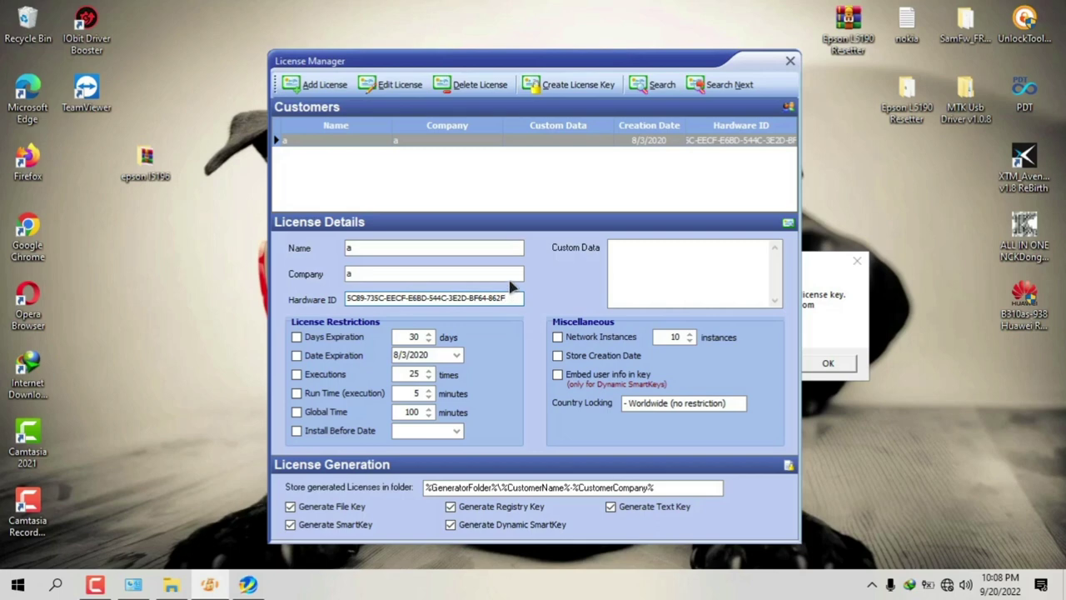
pyautogui.press('Tab')
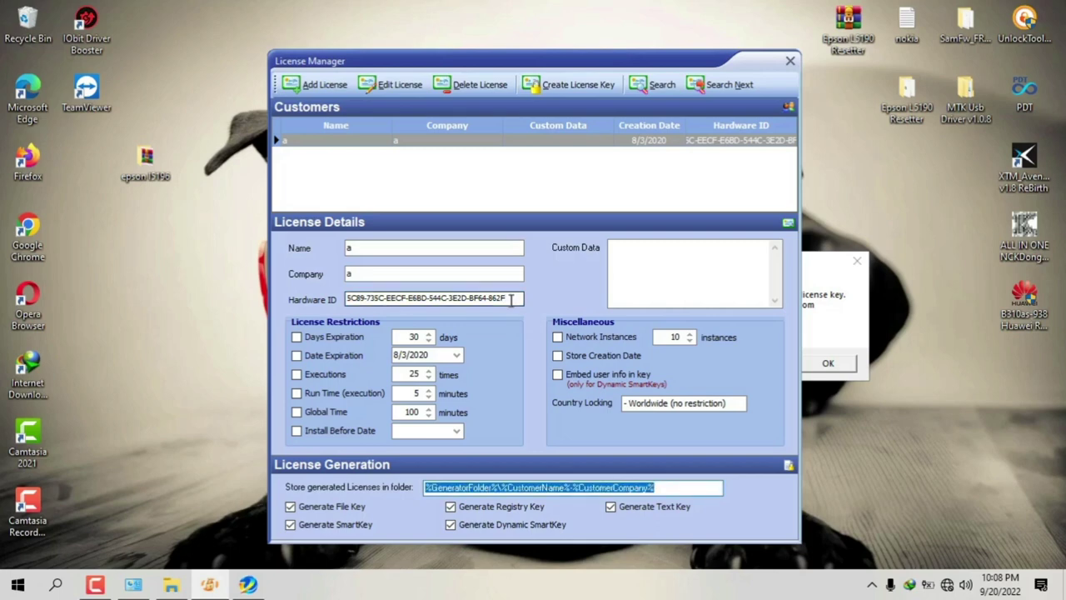
pyautogui.click(511, 297)
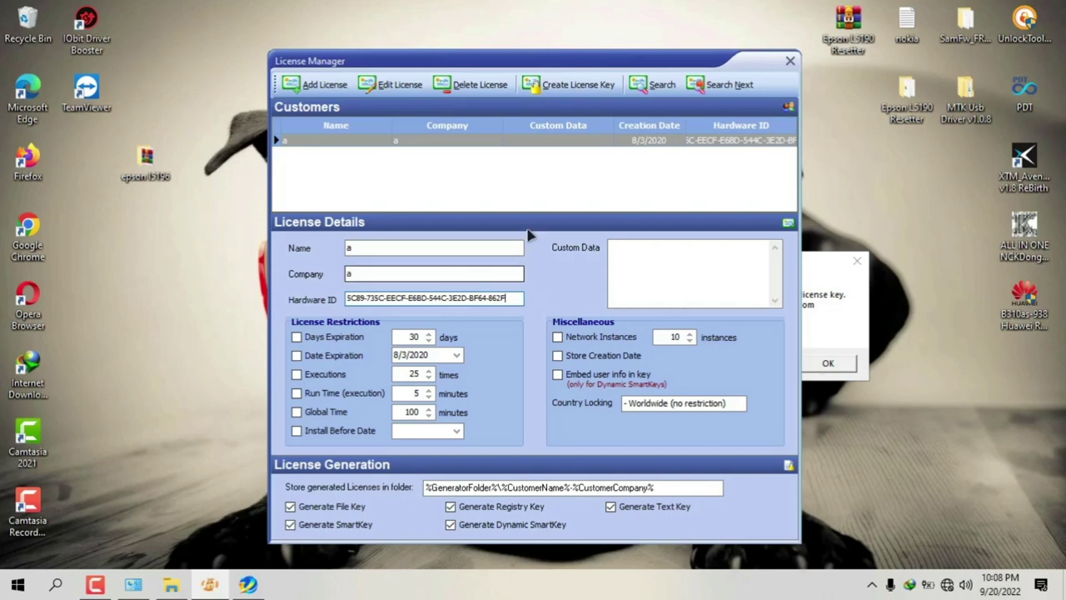
# Step: Generate license key files for existing customer 'a' into the Keygen\EXE\a-a folder
pyautogui.click(834, 322)
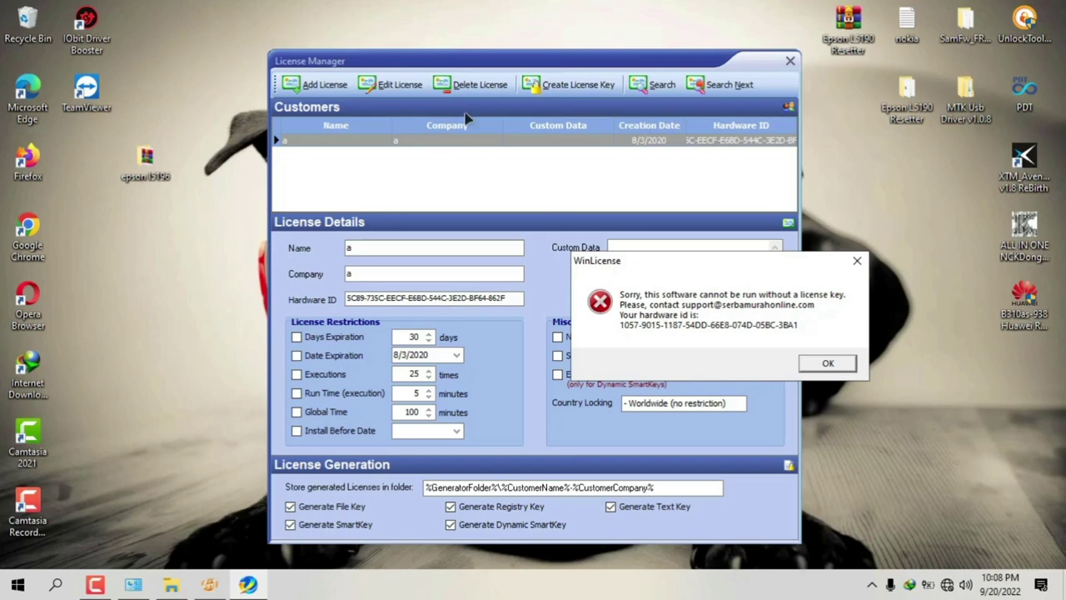
pyautogui.click(562, 86)
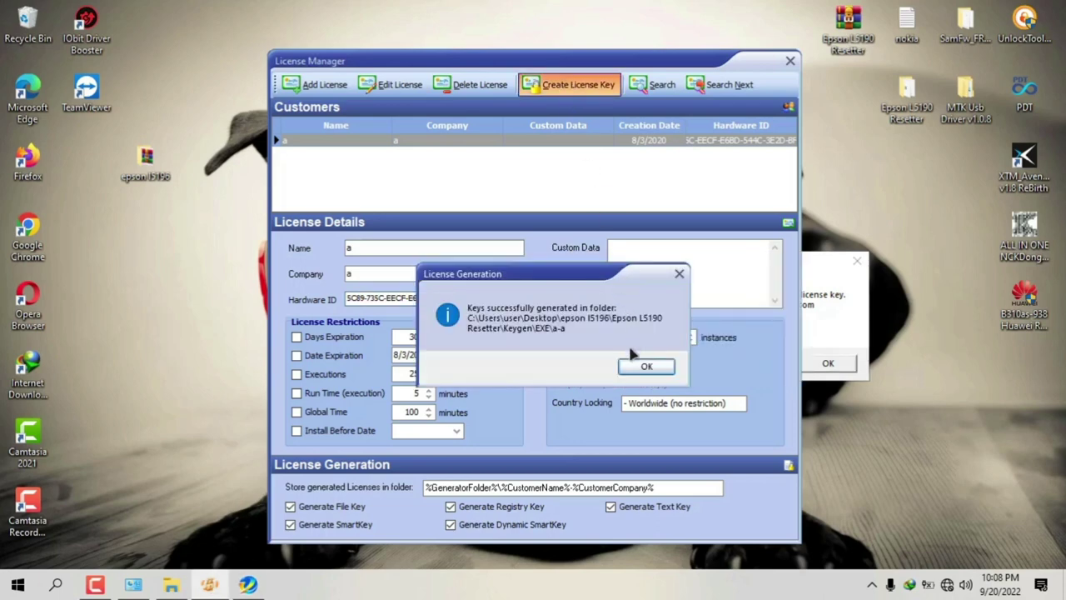
pyautogui.click(676, 273)
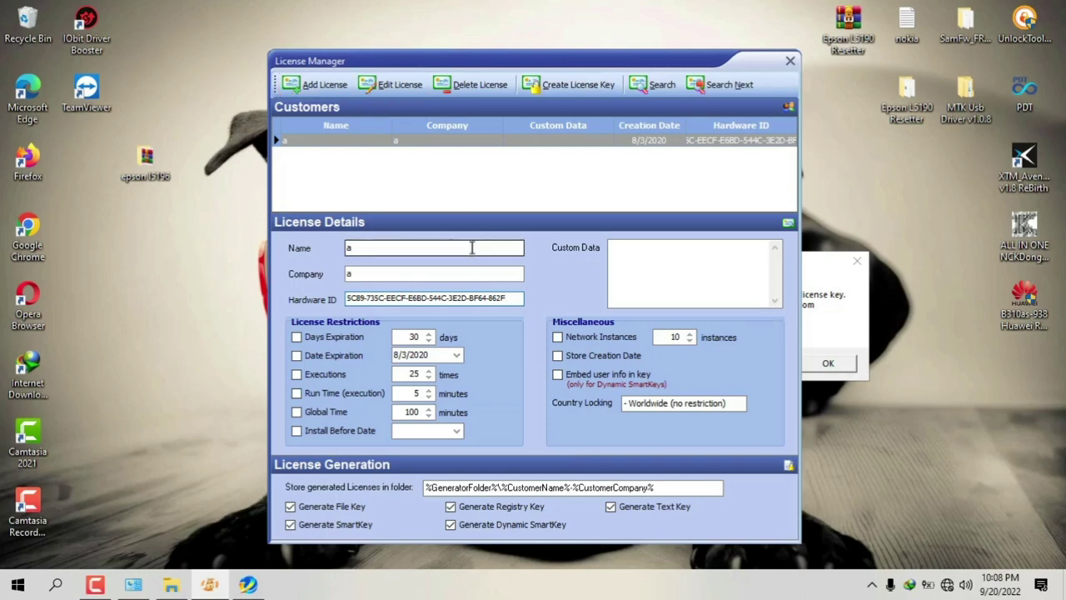
# Step: Start a new Add License form and arrange it beside Adjprog's error message
pyautogui.click(323, 92)
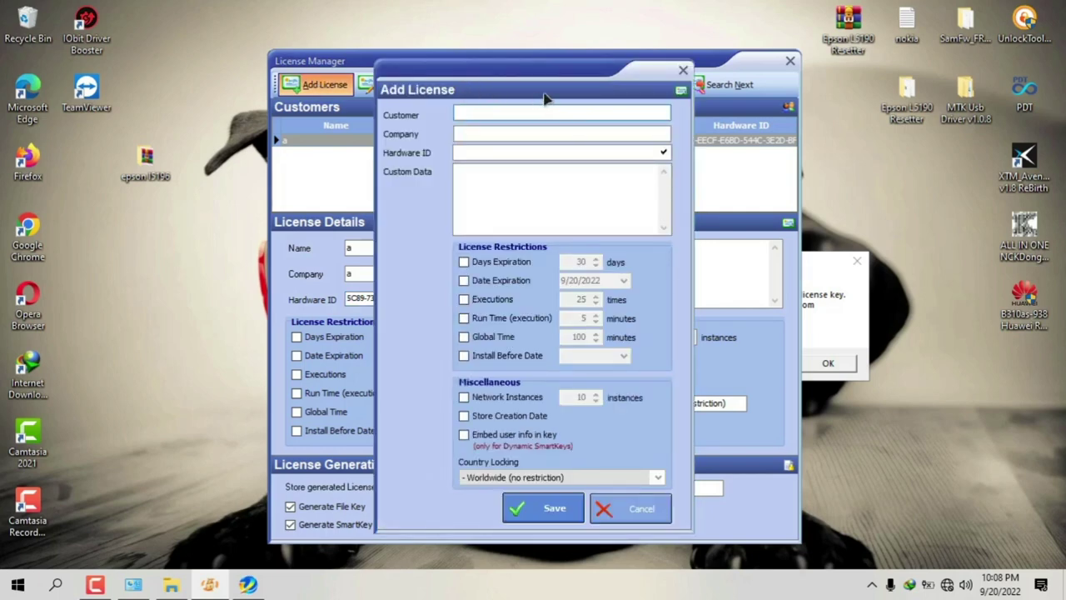
pyautogui.moveTo(590, 70); pyautogui.dragTo(372, 69)
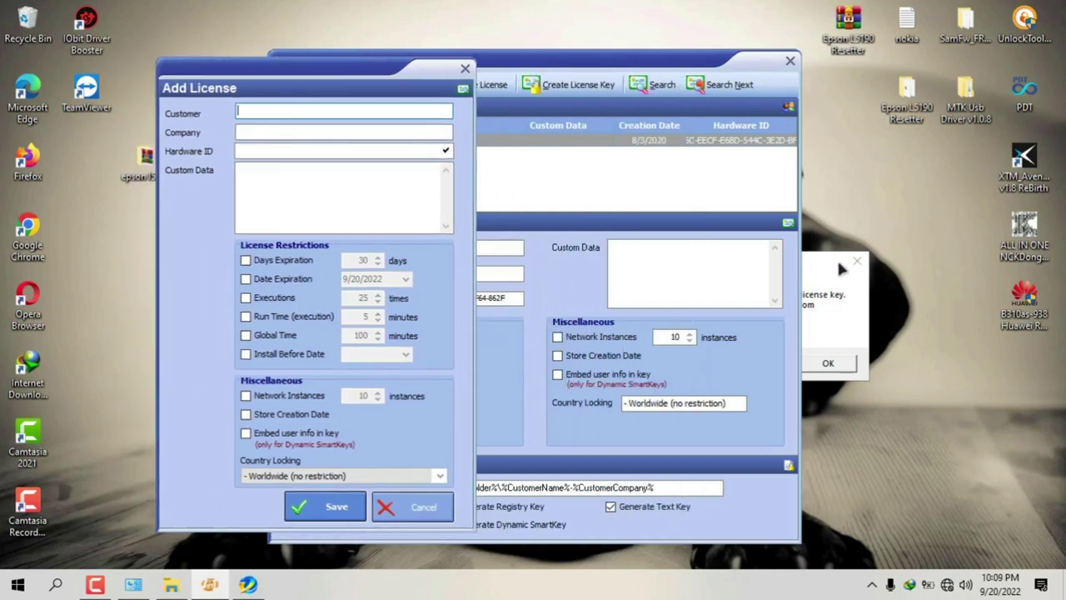
pyautogui.moveTo(820, 266); pyautogui.dragTo(849, 265)
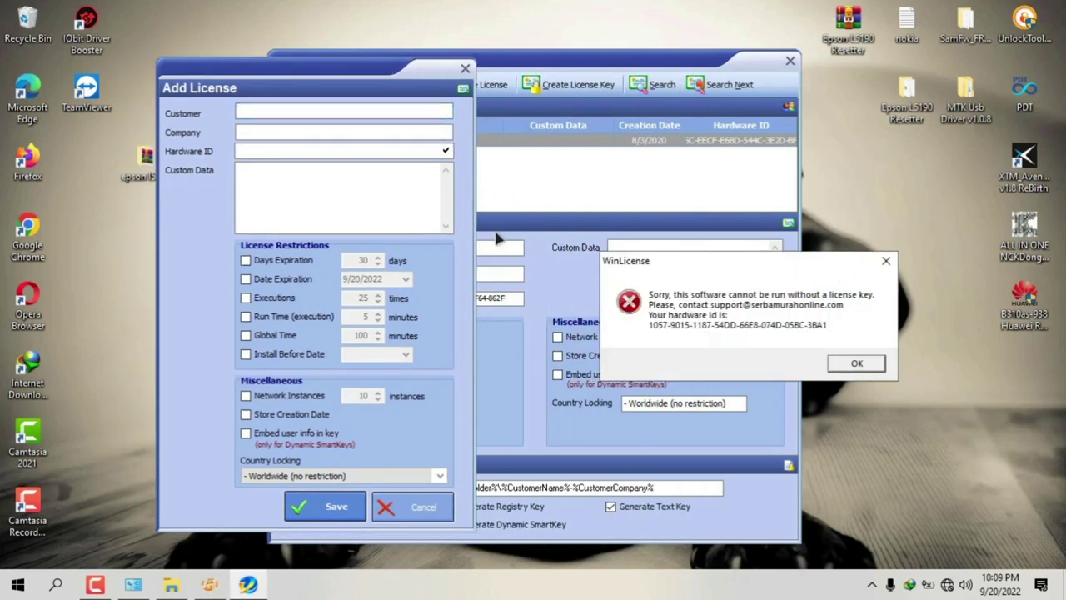
pyautogui.click(249, 151)
pyautogui.click(249, 152)
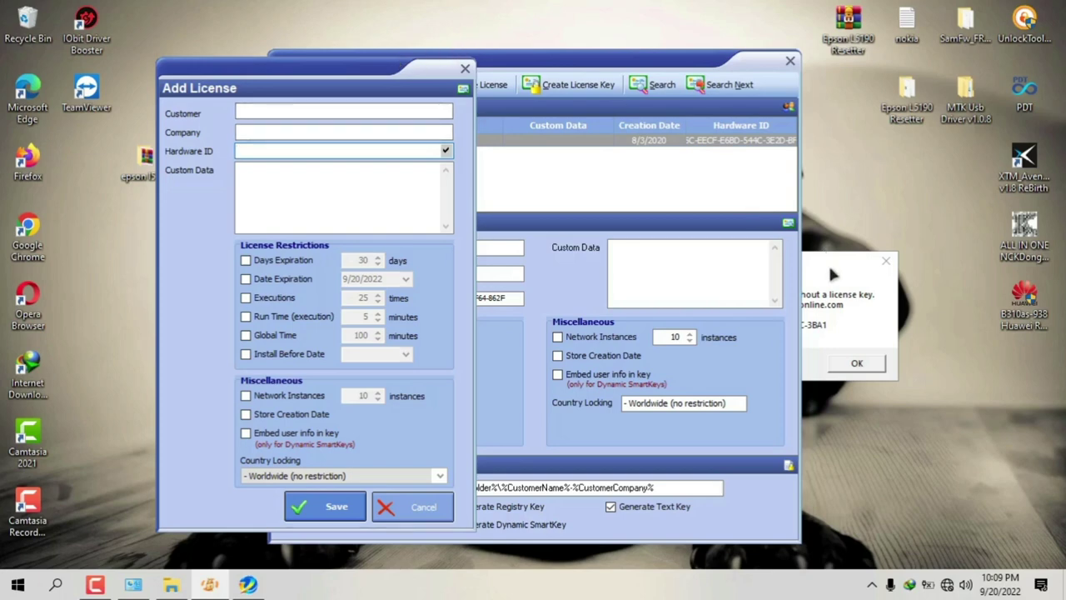
pyautogui.moveTo(828, 263); pyautogui.dragTo(1008, 393)
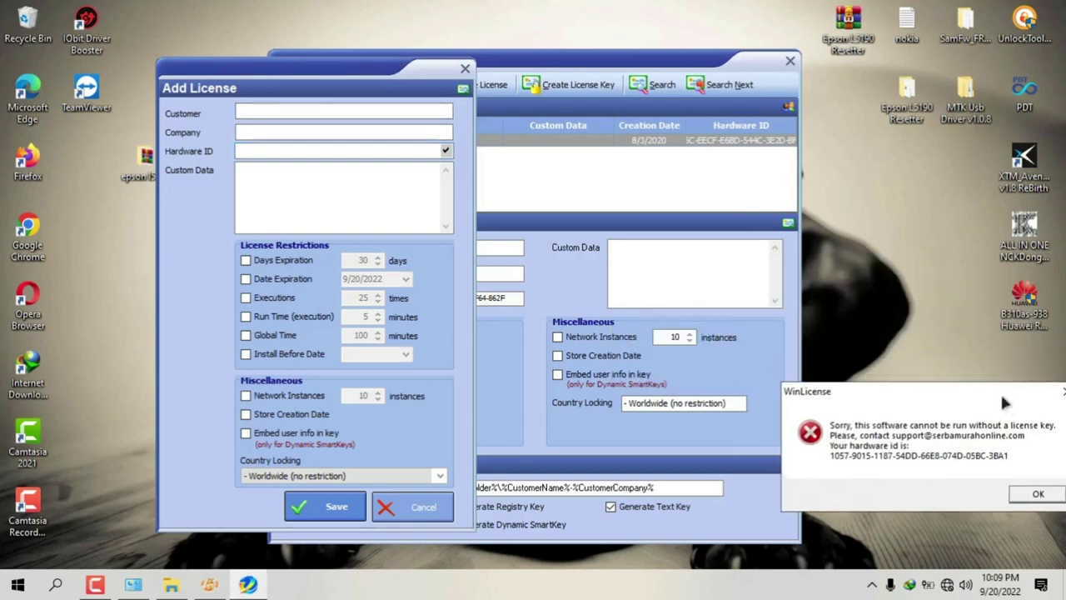
pyautogui.click(269, 151)
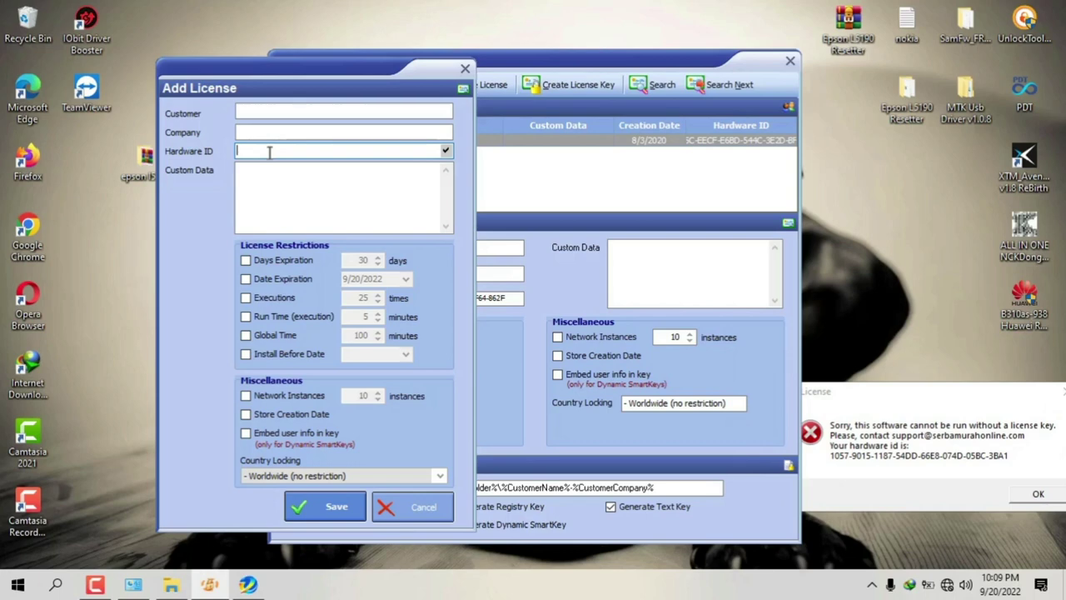
# Step: Enter Adjprog's hardware ID from the error into the new license's Hardware ID field
pyautogui.write('1')
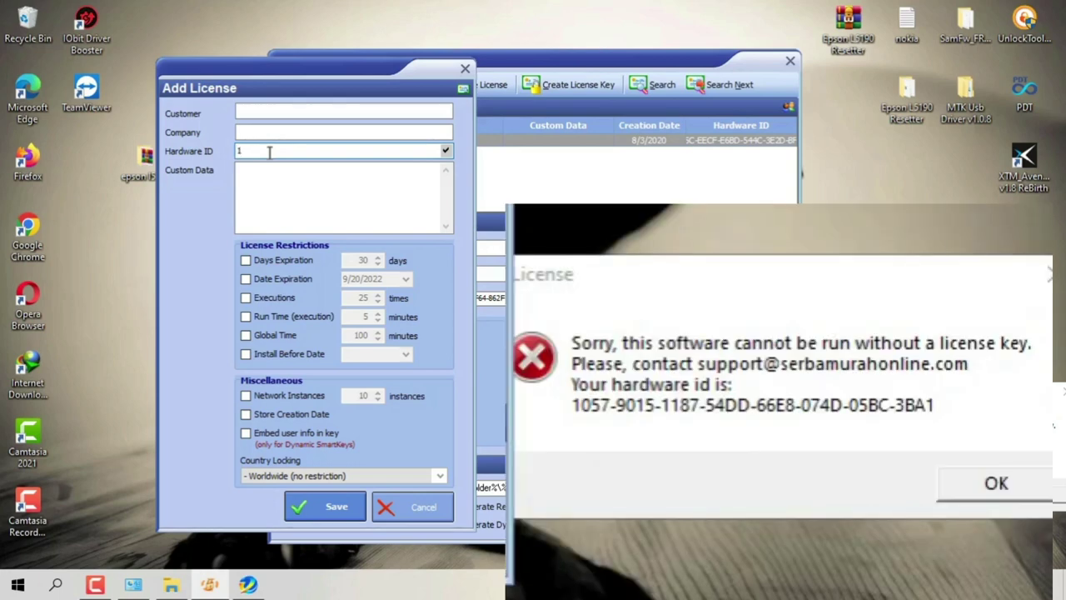
pyautogui.press('BackSpace')
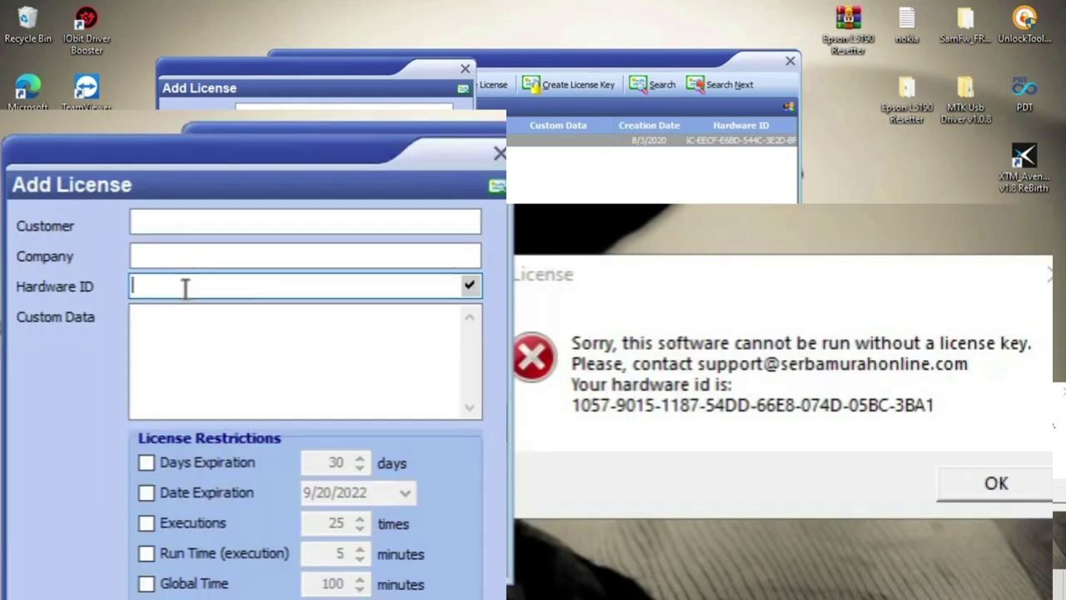
pyautogui.write('1057-90157-9015')
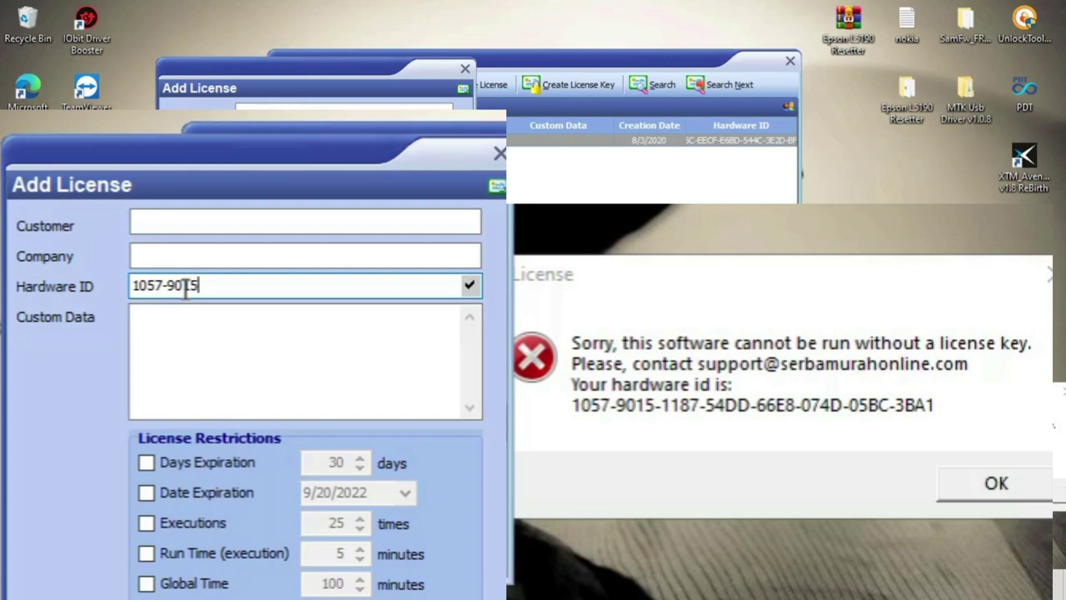
pyautogui.write('-1187-54D')
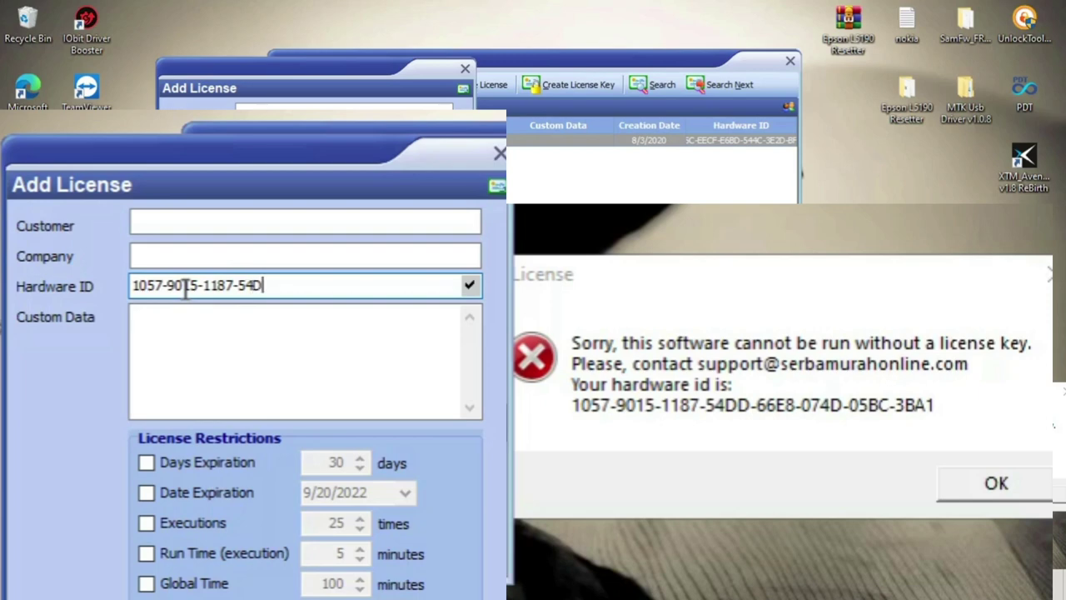
pyautogui.write('D')
pyautogui.write('66E8074D')
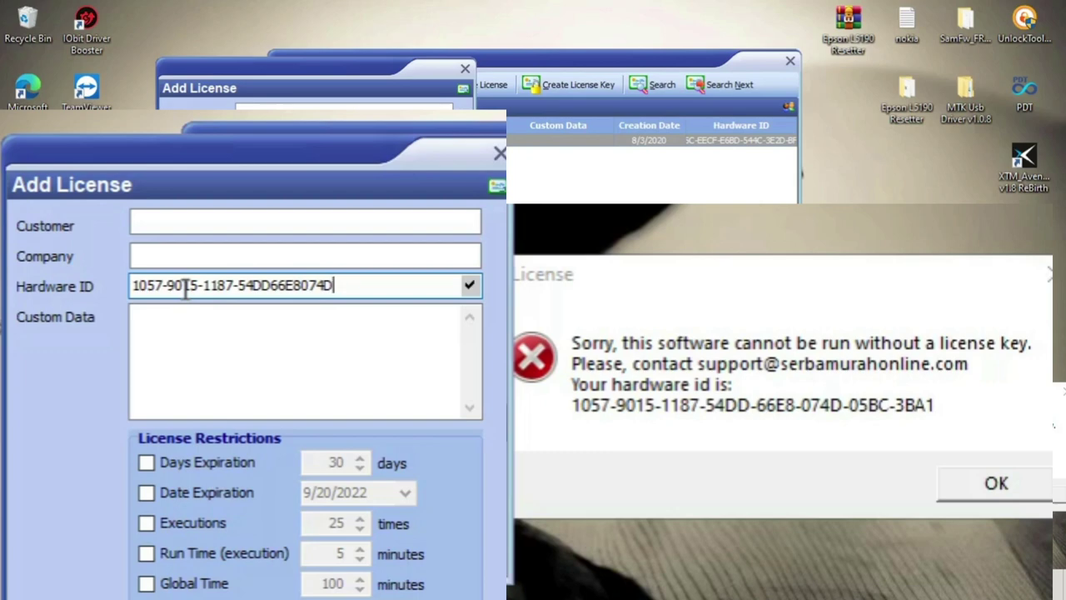
pyautogui.write('-05BC-3B')
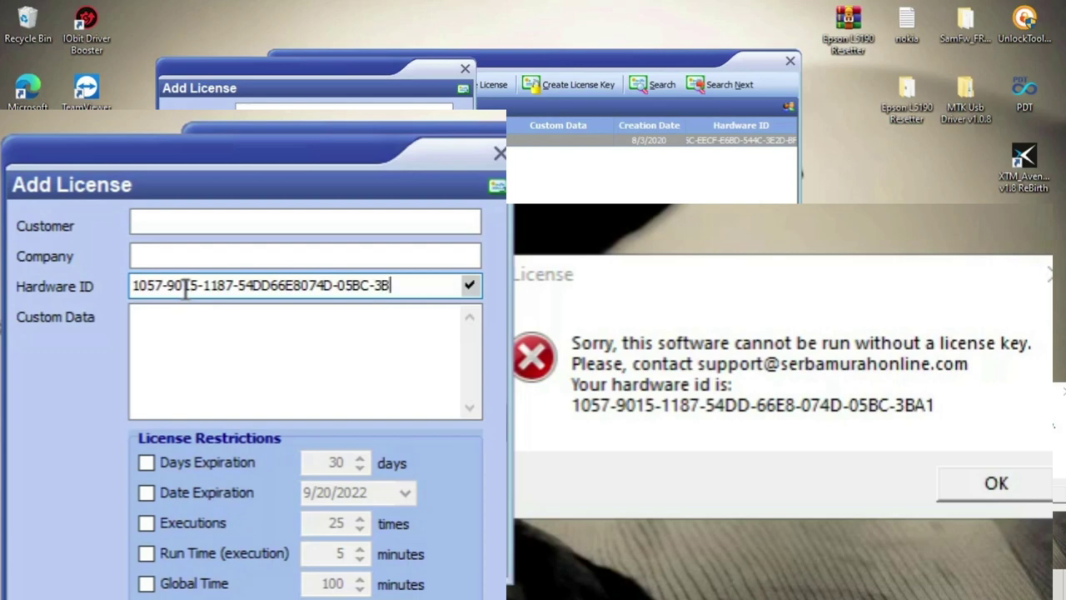
pyautogui.write('A')
pyautogui.press('BackSpace')
pyautogui.write('A1')
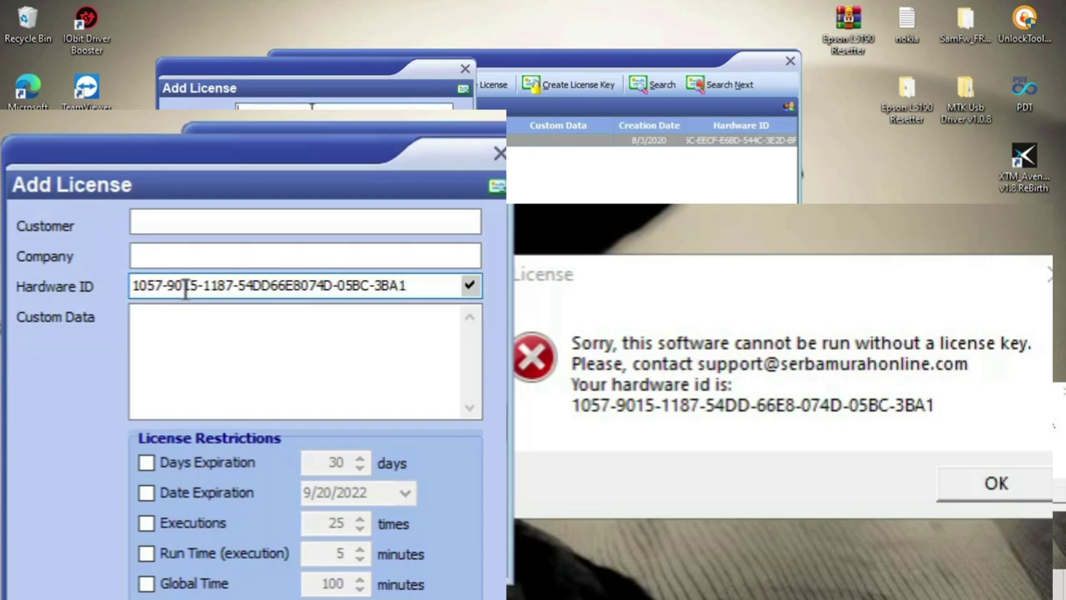
# Step: Fill in the new license's customer name and company, and save it
pyautogui.click(254, 220)
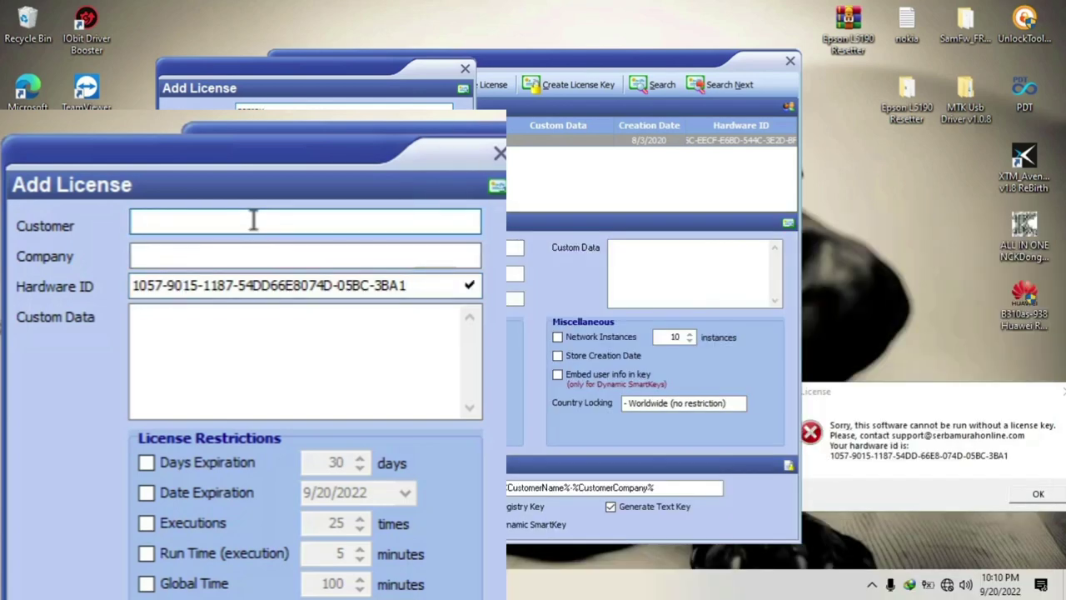
pyautogui.write('genrey')
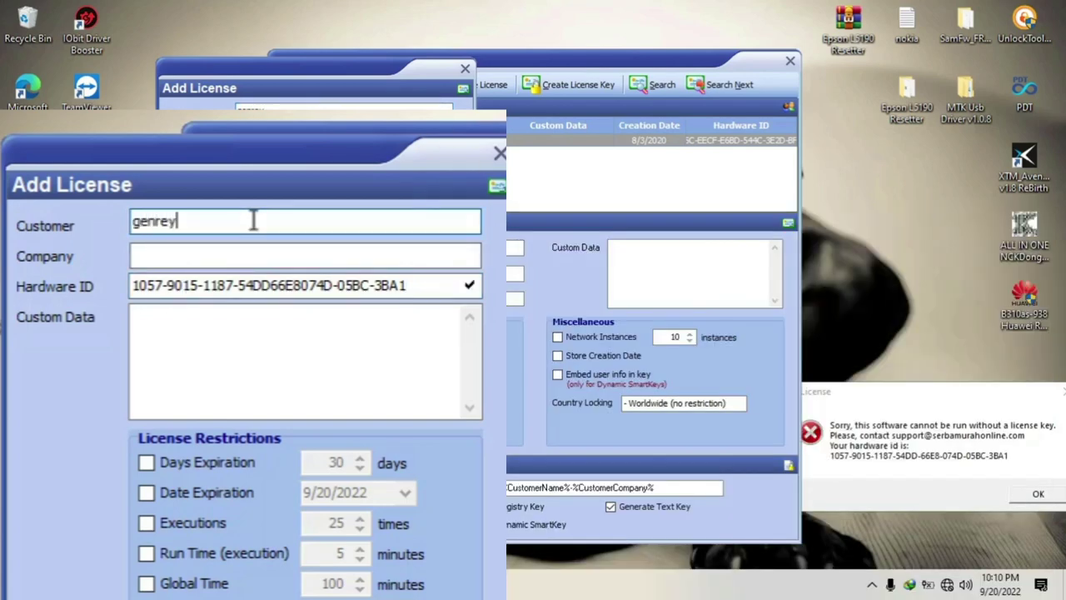
pyautogui.click(254, 259)
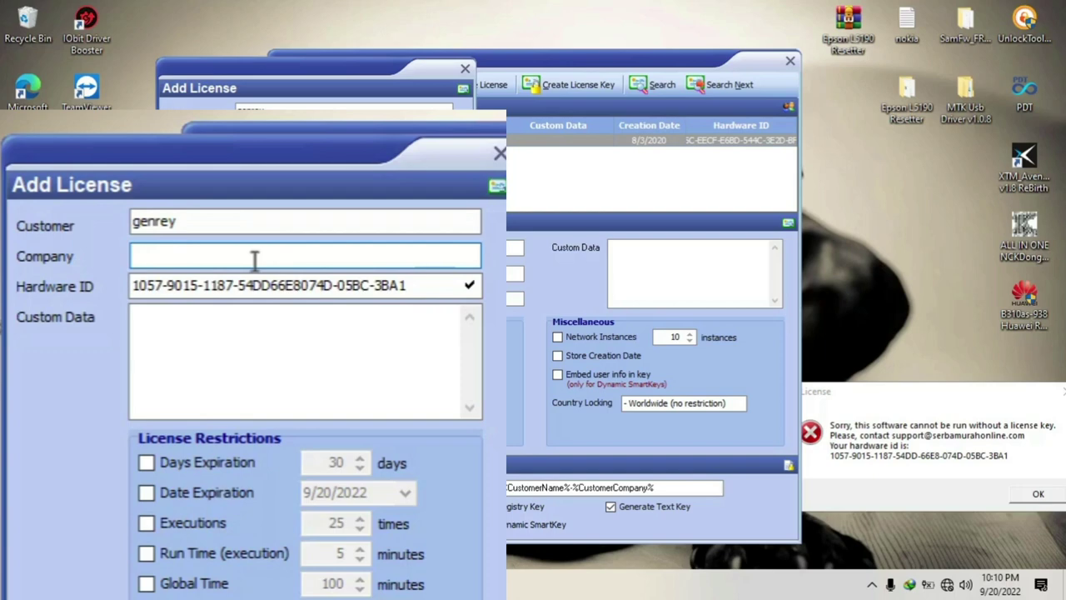
pyautogui.write('ghhipe')
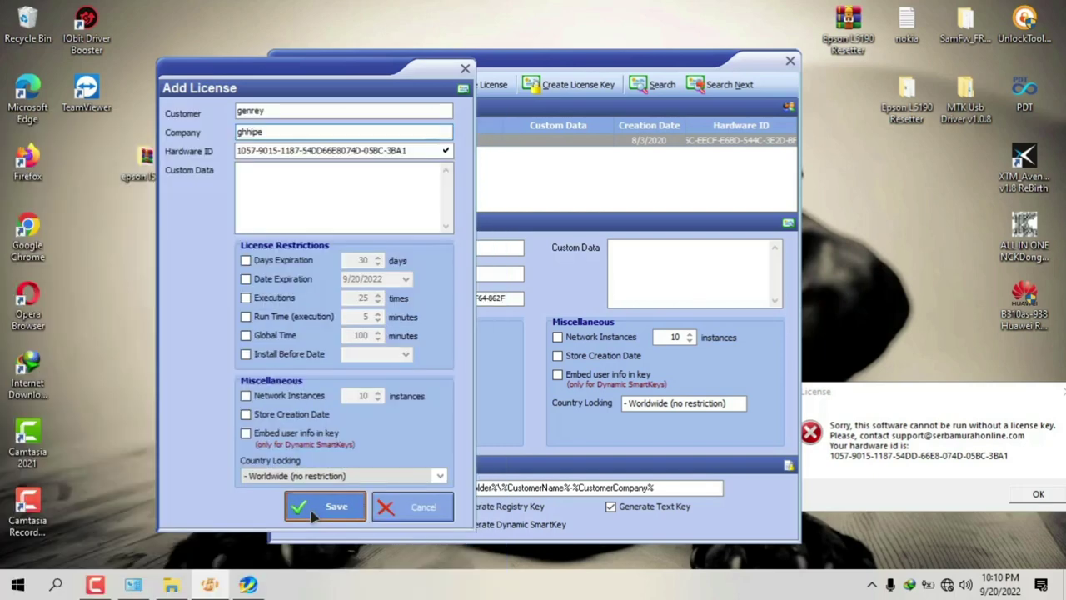
pyautogui.click(316, 499)
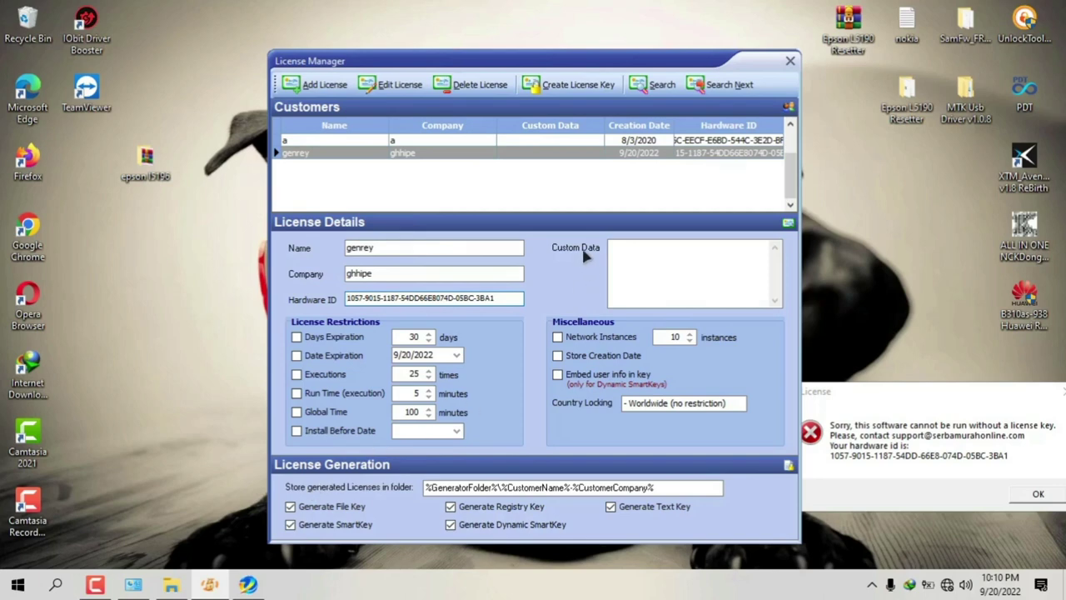
# Step: Generate license key files for the newly added customer
pyautogui.click(509, 162)
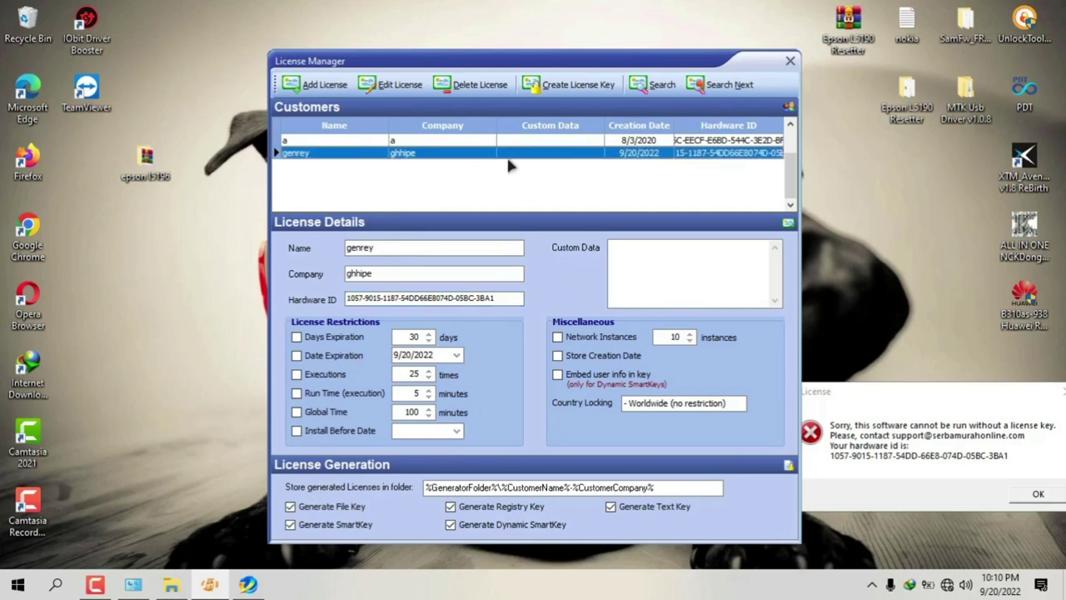
pyautogui.click(578, 90)
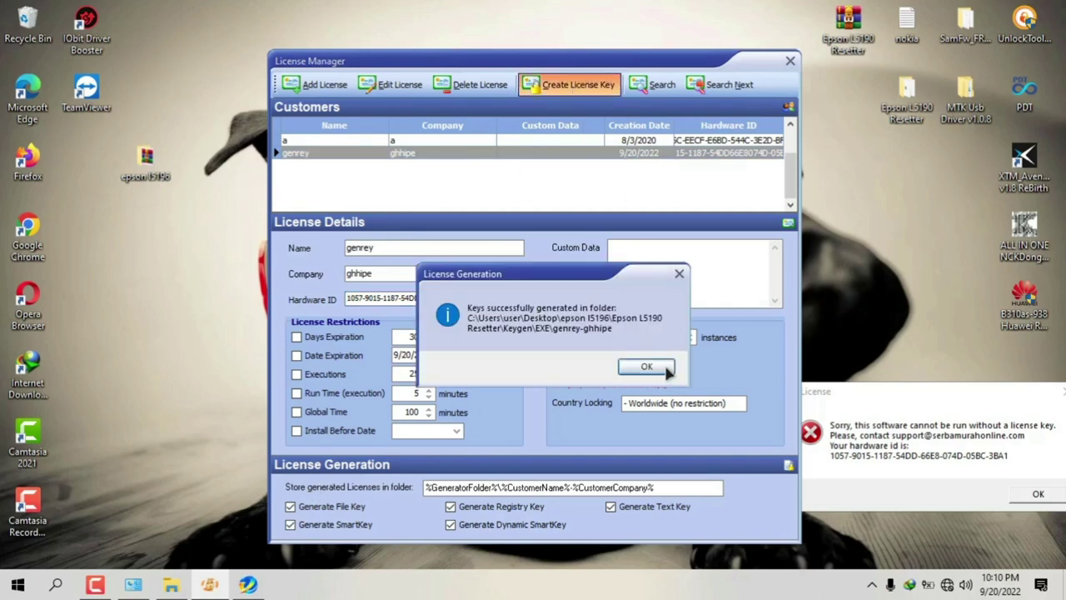
pyautogui.click(646, 367)
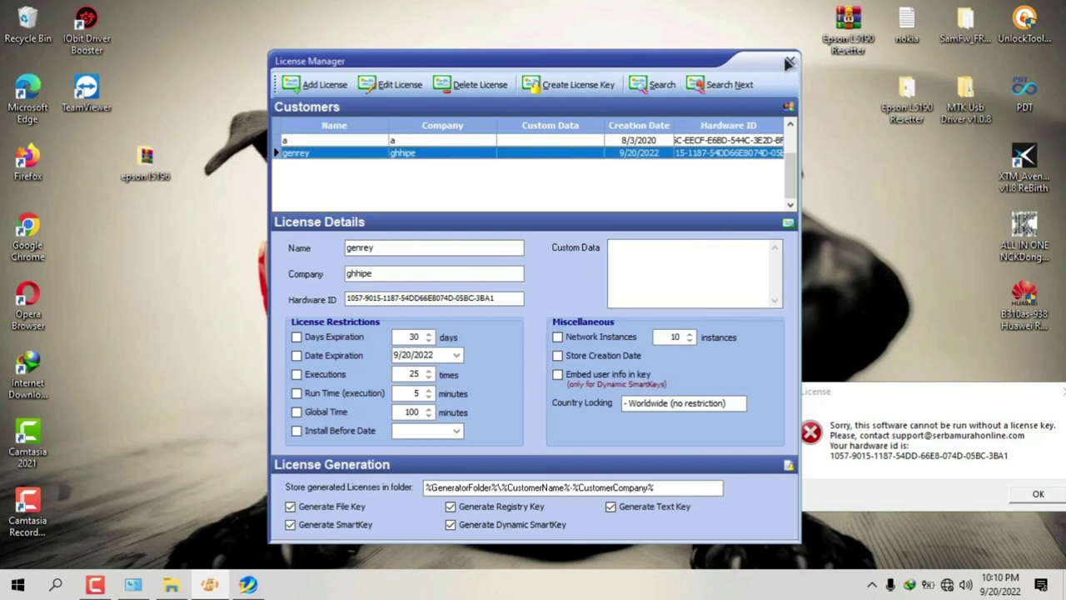
pyautogui.click(141, 171)
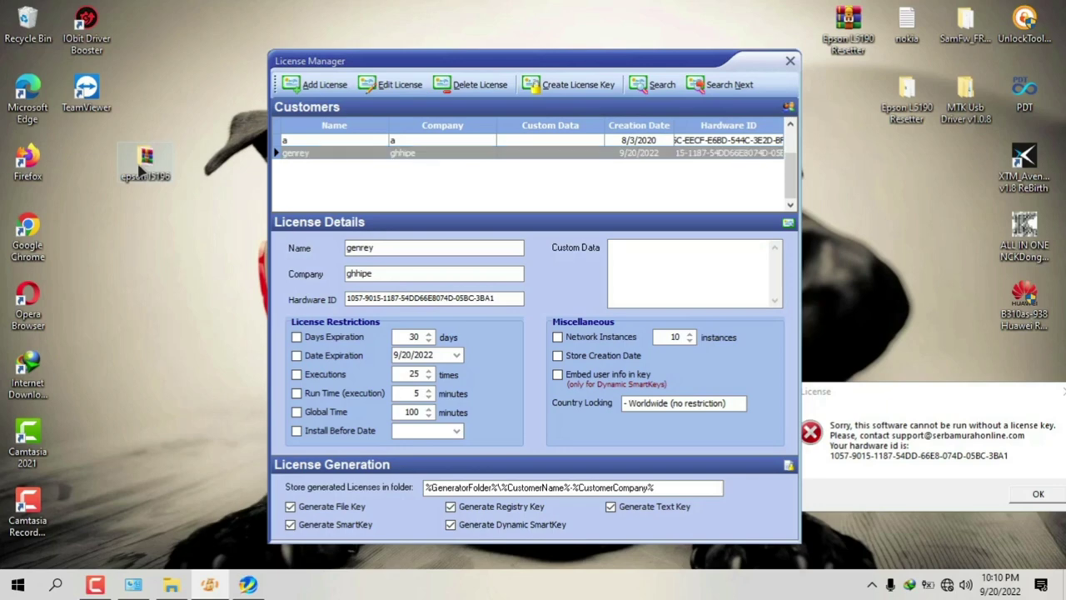
# Step: Open the new customer's key folder under epson l5196's Keygen\EXE
pyautogui.doubleClick(142, 171)
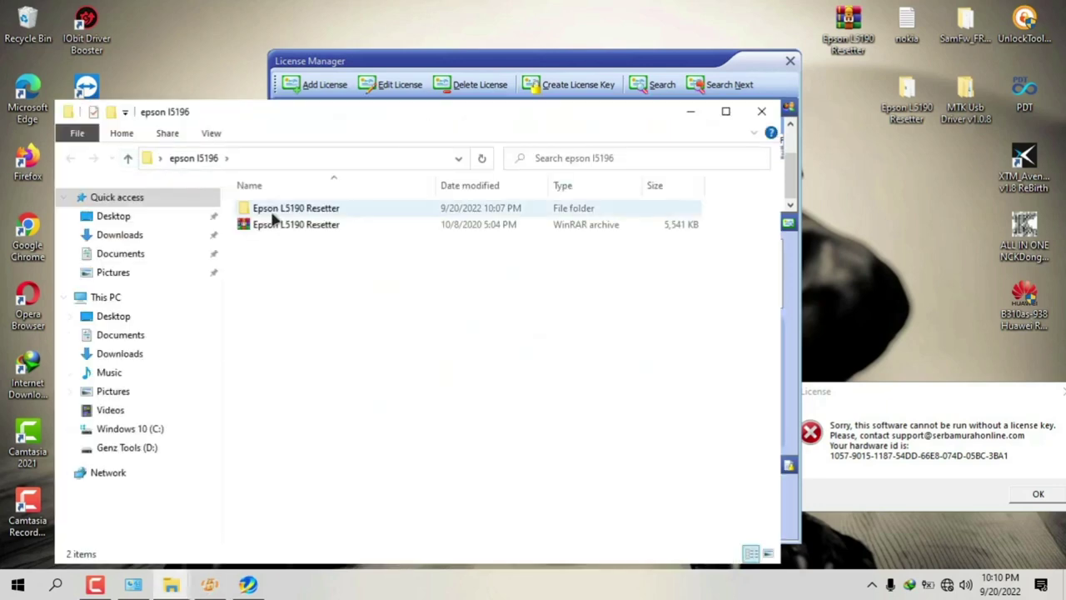
pyautogui.doubleClick(272, 210)
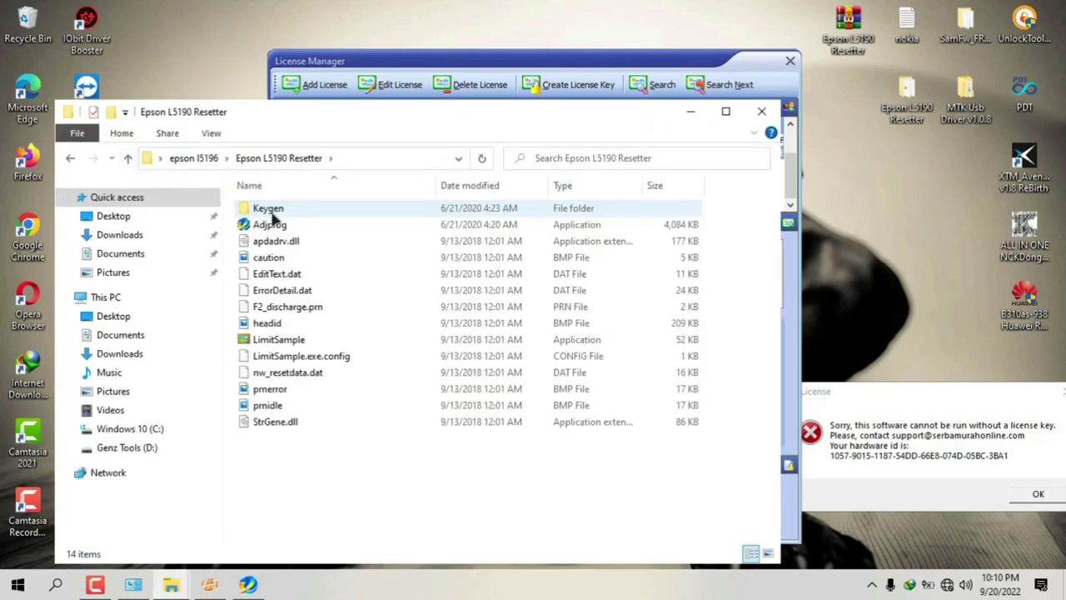
pyautogui.doubleClick(272, 210)
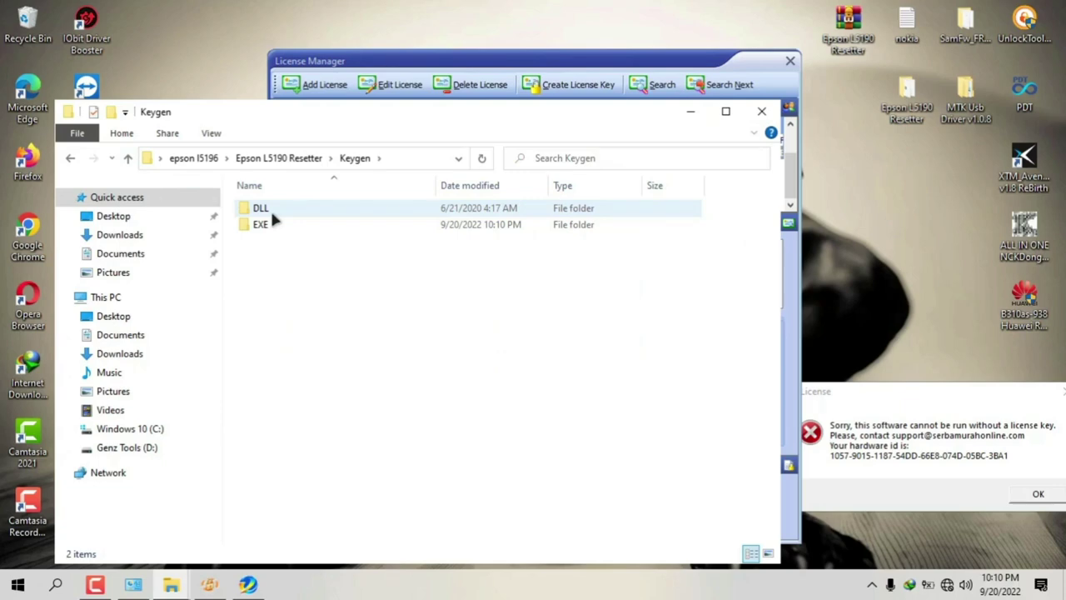
pyautogui.doubleClick(268, 225)
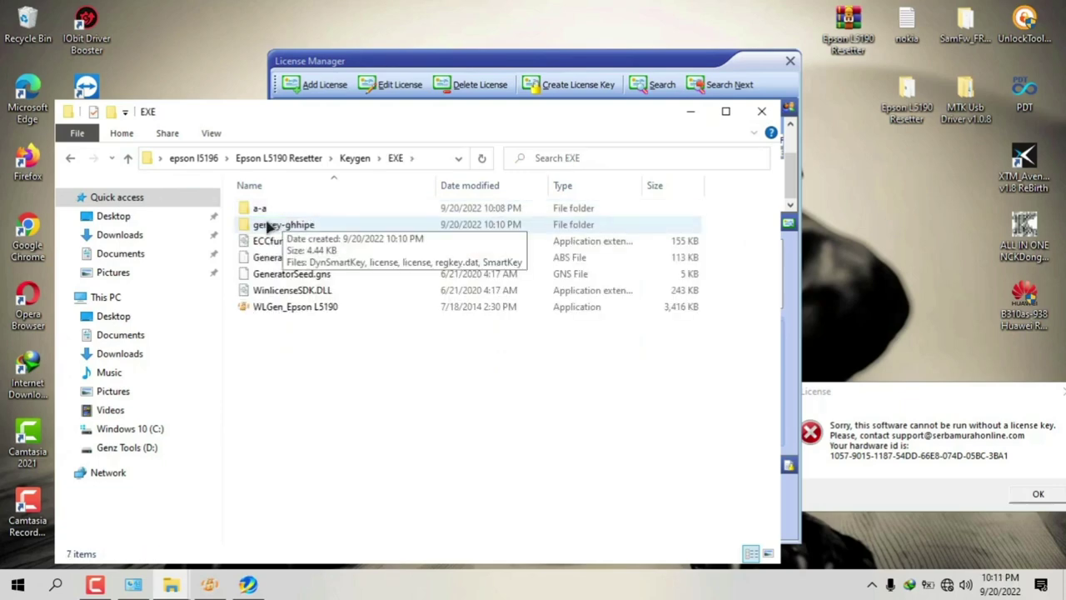
pyautogui.click(268, 227)
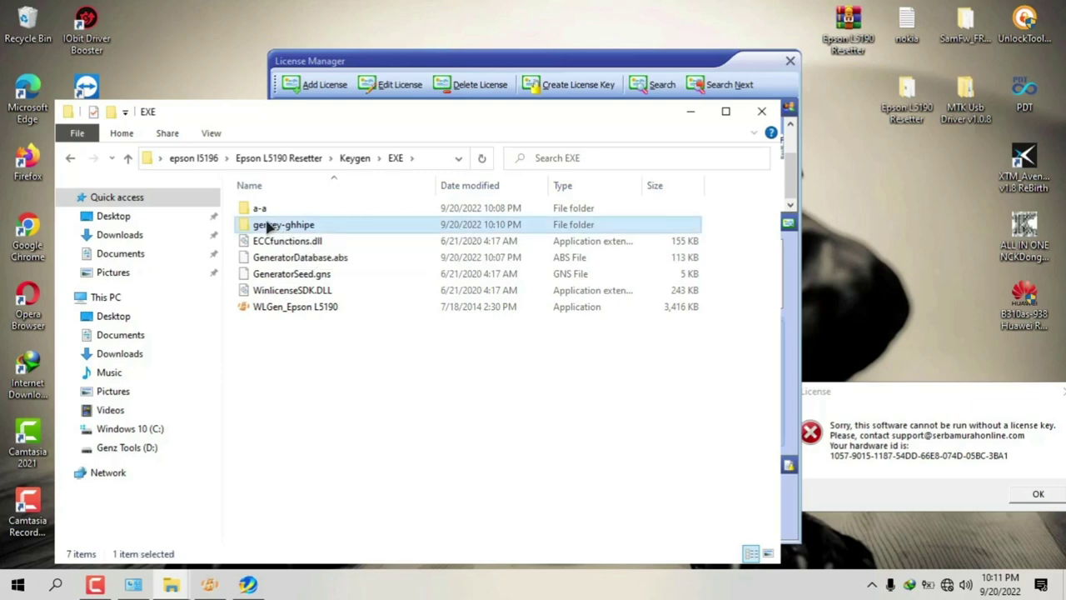
pyautogui.doubleClick(268, 228)
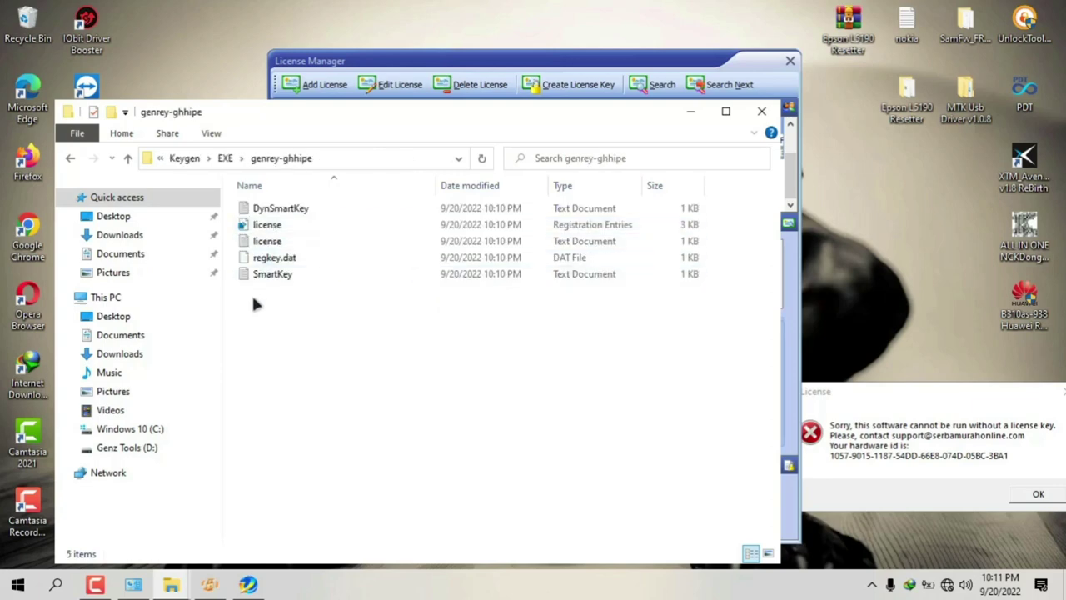
# Step: Copy the five generated key files into the Epson L5190 Resetter folder
pyautogui.moveTo(252, 297); pyautogui.dragTo(272, 211)
pyautogui.rightClick(273, 211)
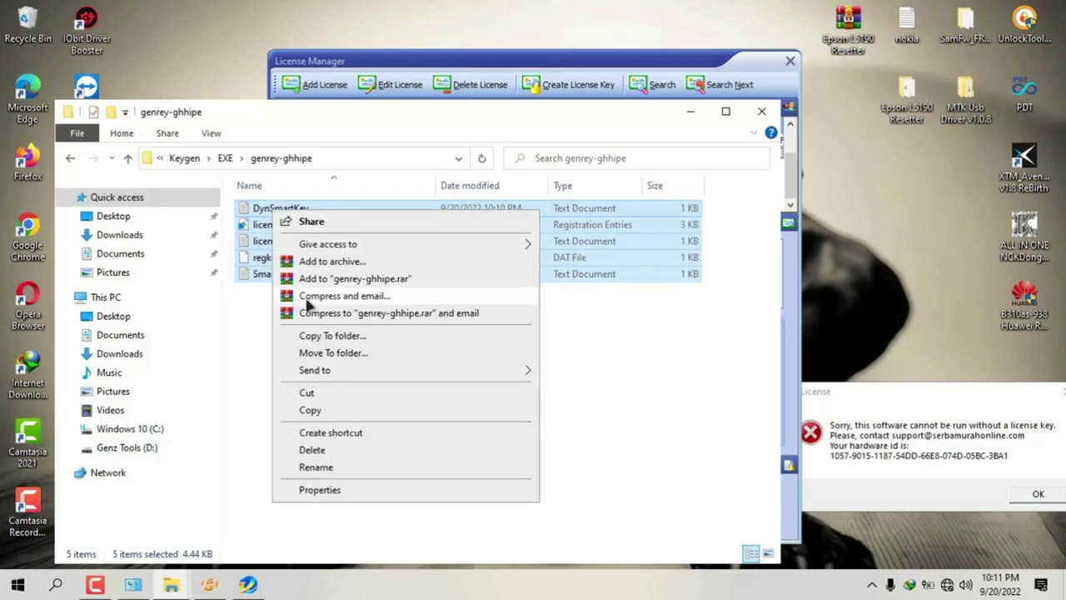
pyautogui.click(310, 410)
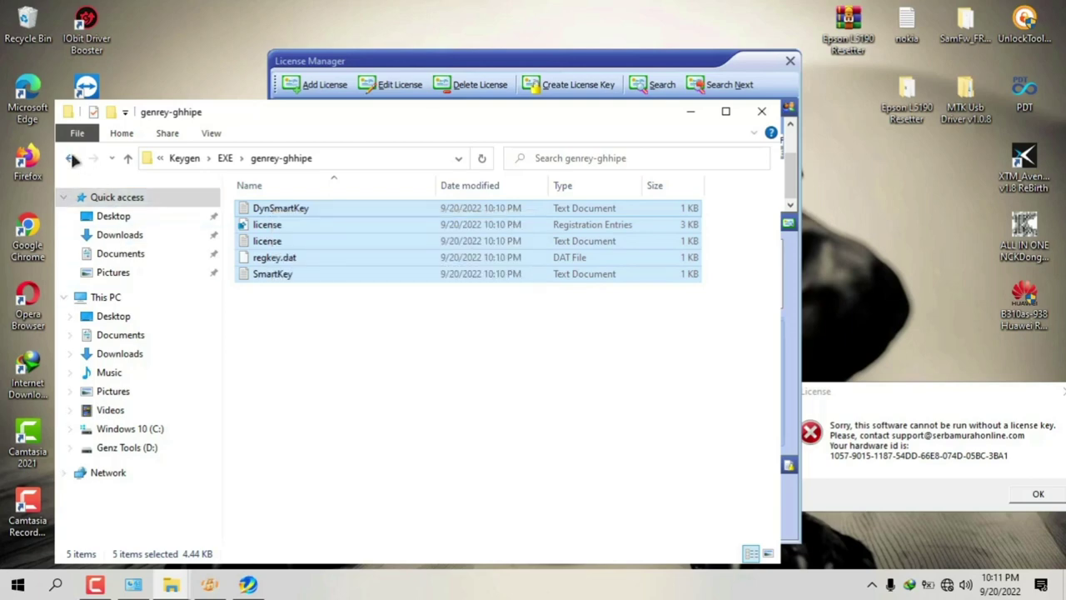
pyautogui.click(71, 158)
pyautogui.click(71, 158)
pyautogui.click(71, 158)
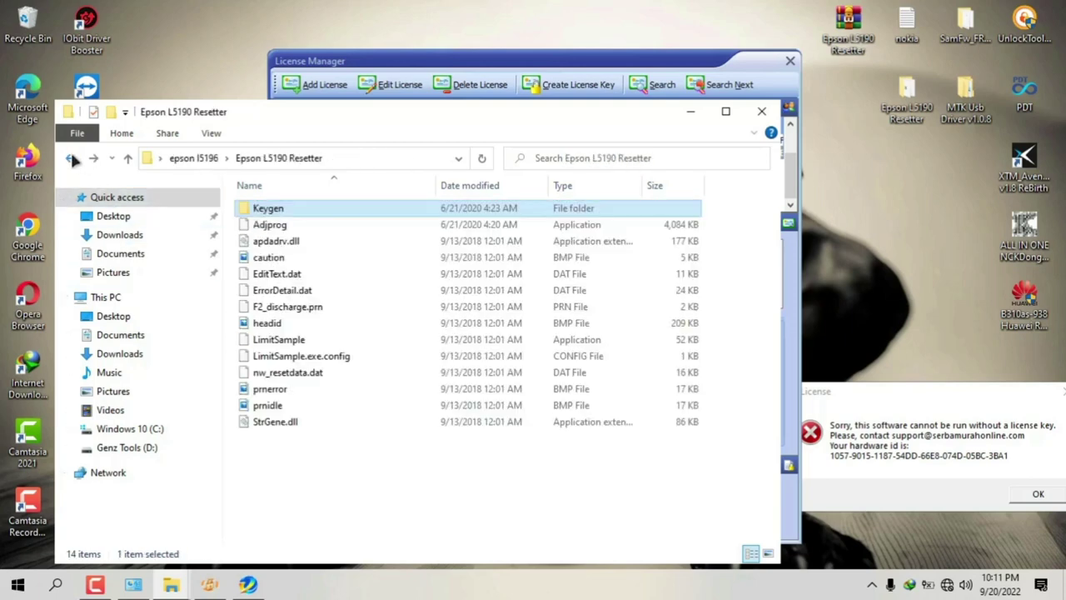
pyautogui.rightClick(284, 491)
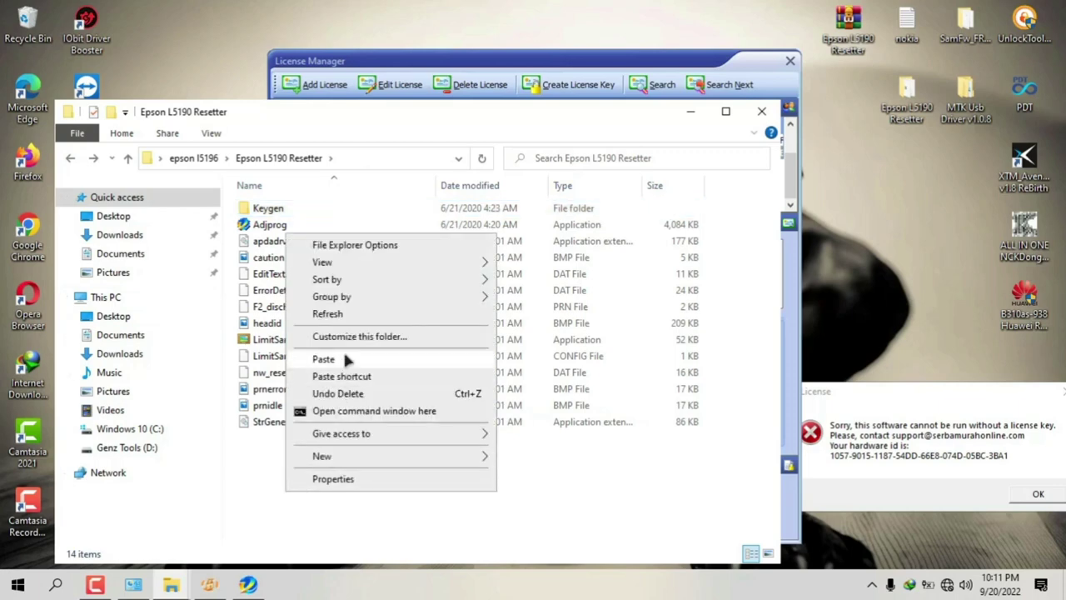
pyautogui.click(343, 357)
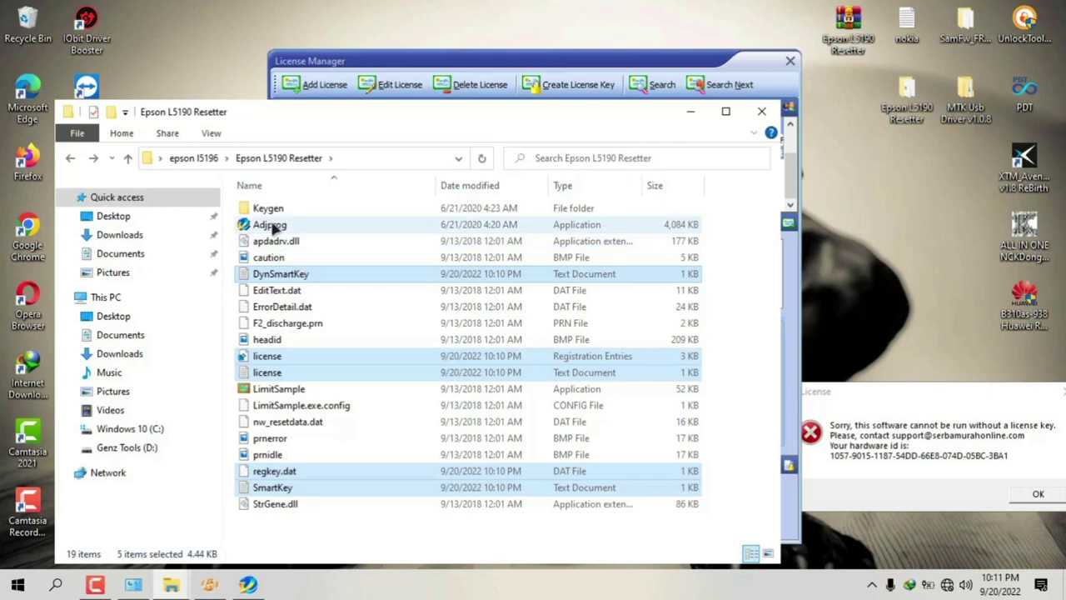
# Step: Launch the licensed Adjprog, accept the registration notice, and choose Particular adjustment mode
pyautogui.click(1038, 494)
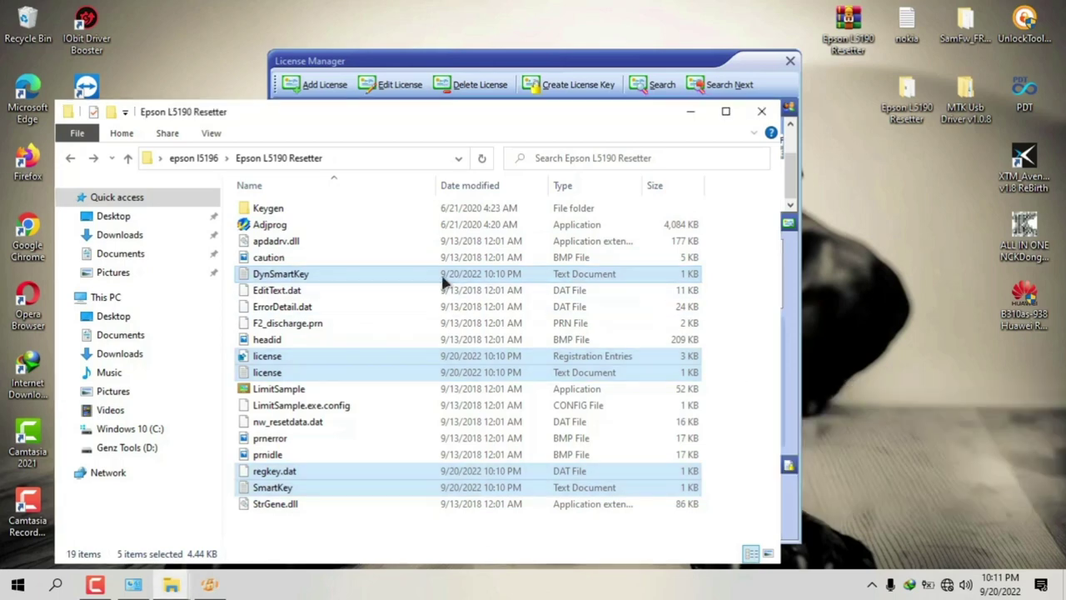
pyautogui.doubleClick(275, 225)
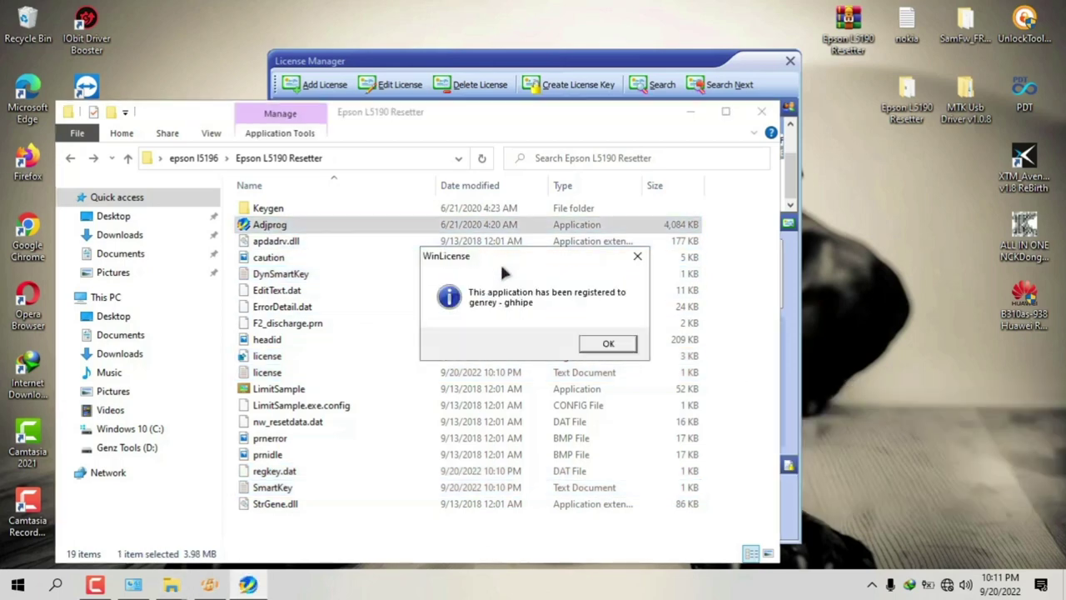
pyautogui.click(600, 348)
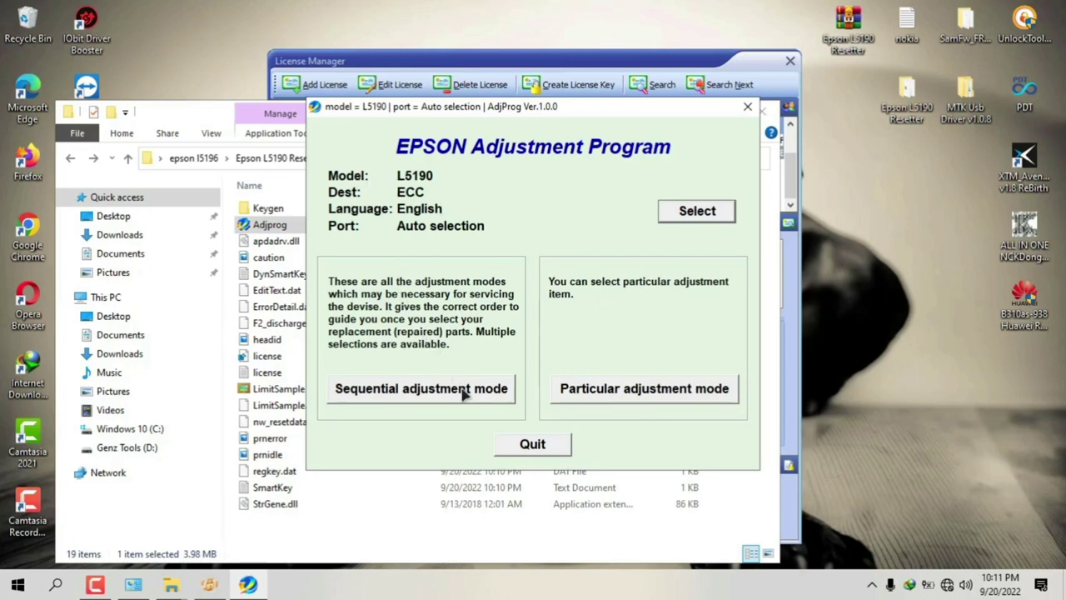
pyautogui.click(600, 400)
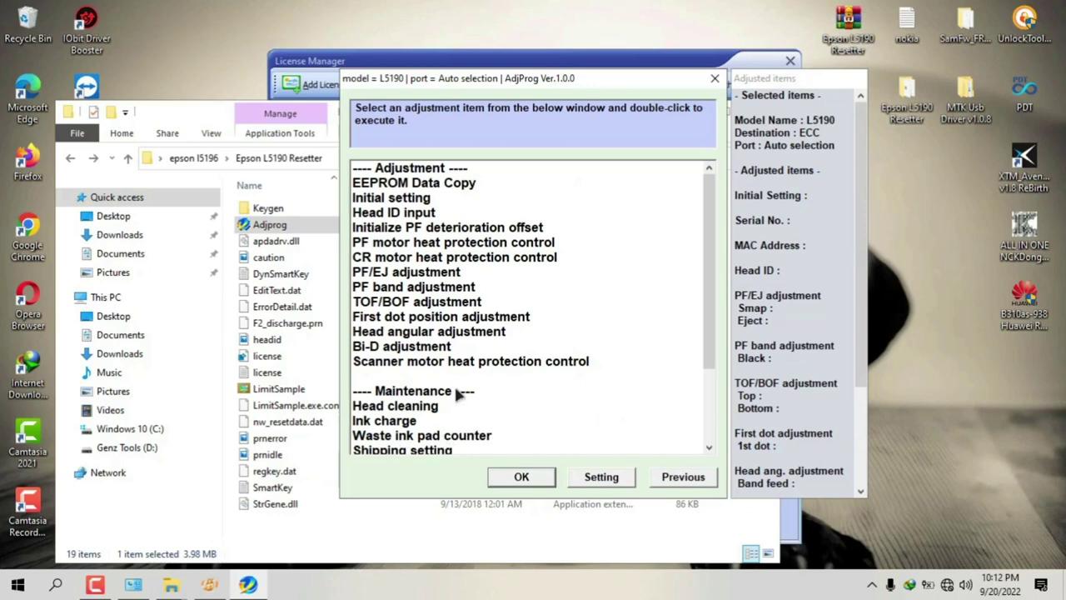
# Step: Open the Waste ink pad counter tool and check the current counter values
pyautogui.scroll(-1, 457, 397)
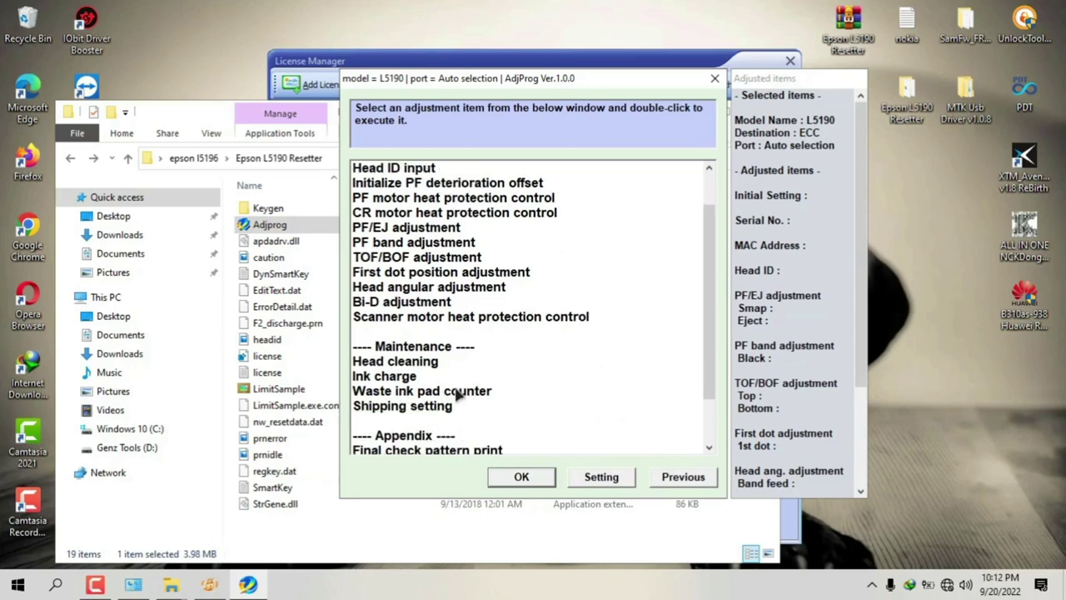
pyautogui.click(408, 391)
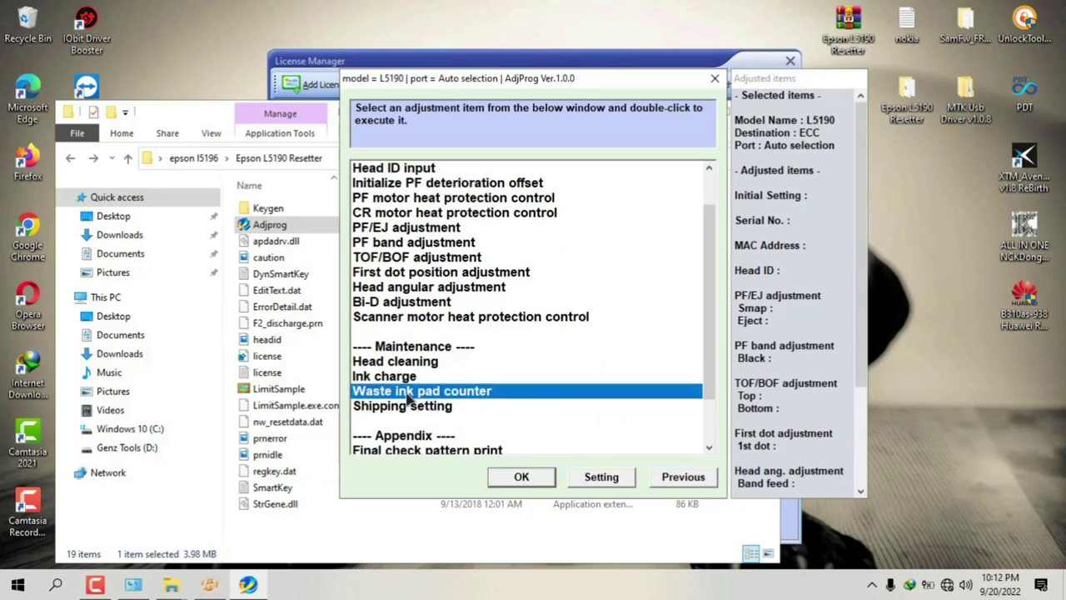
pyautogui.click(540, 478)
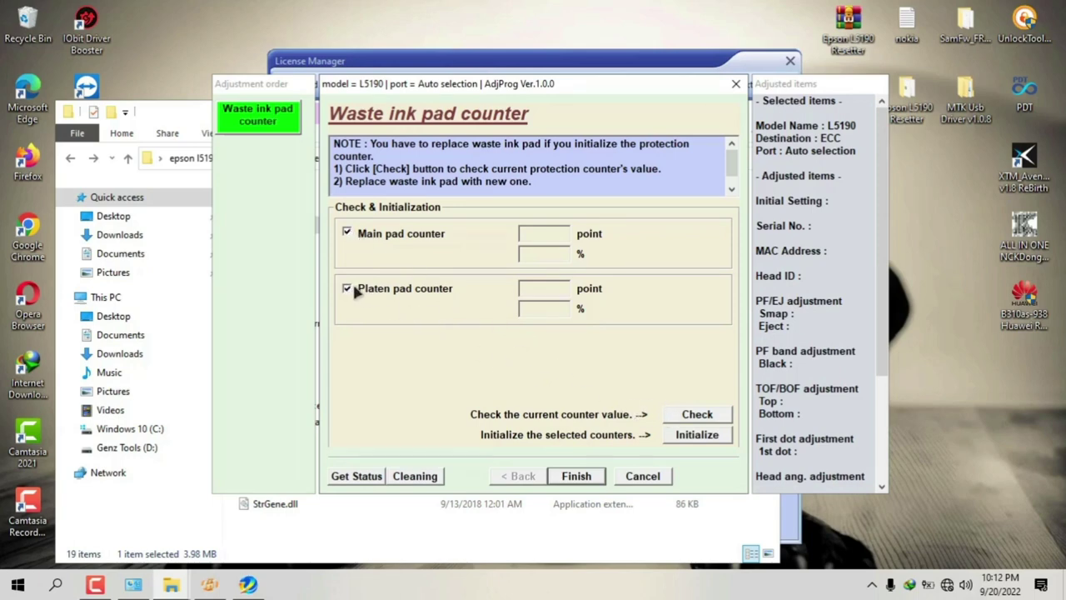
pyautogui.click(721, 415)
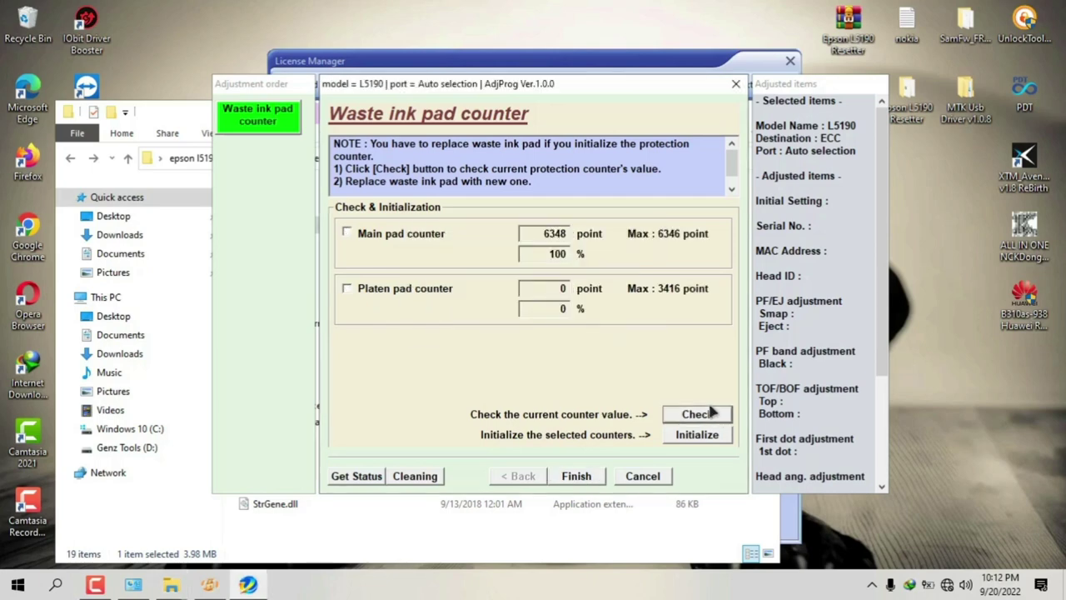
# Step: Initialize the Main and Platen pad counters to 0 and confirm every prompt
pyautogui.click(347, 234)
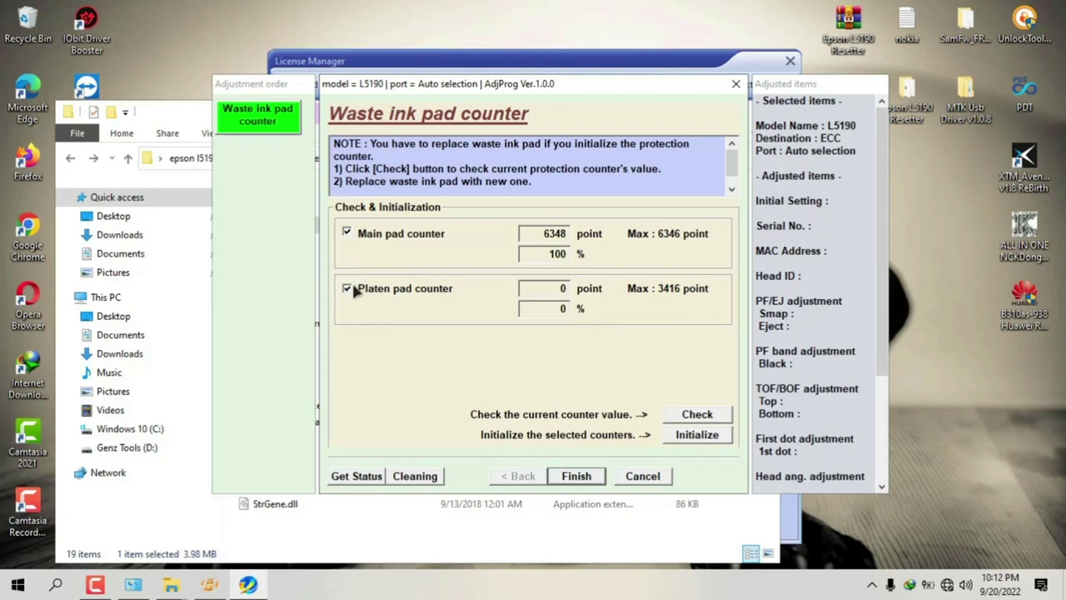
pyautogui.click(688, 438)
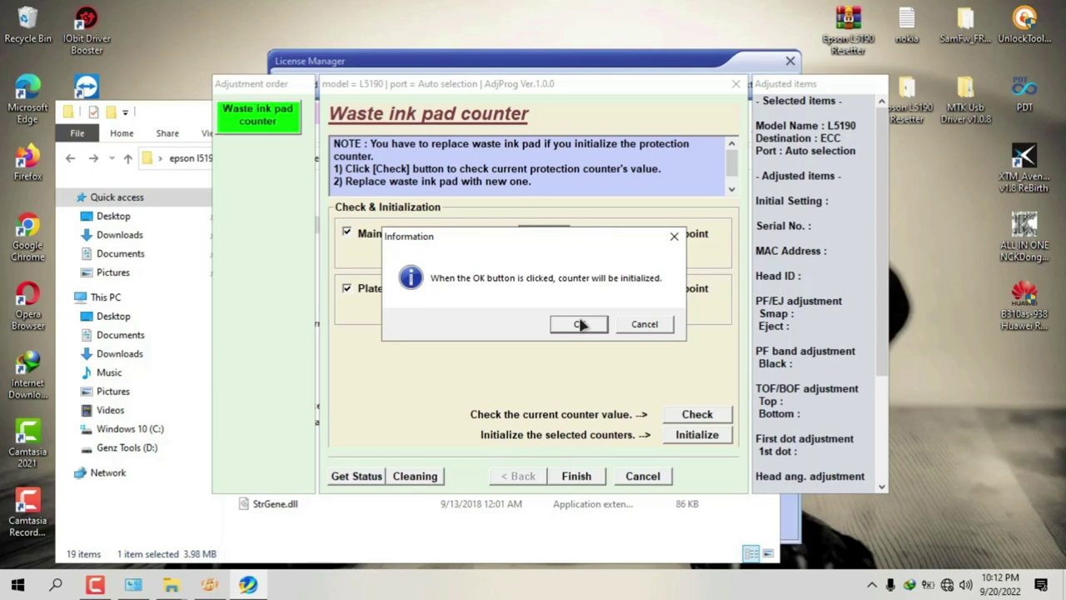
pyautogui.click(579, 324)
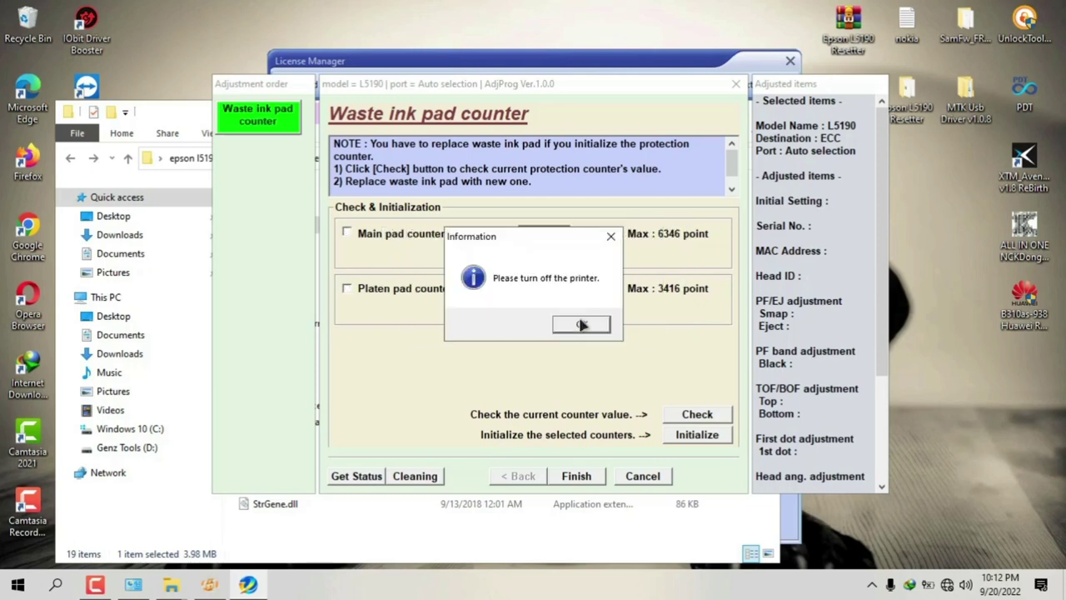
pyautogui.click(581, 325)
pyautogui.click(640, 329)
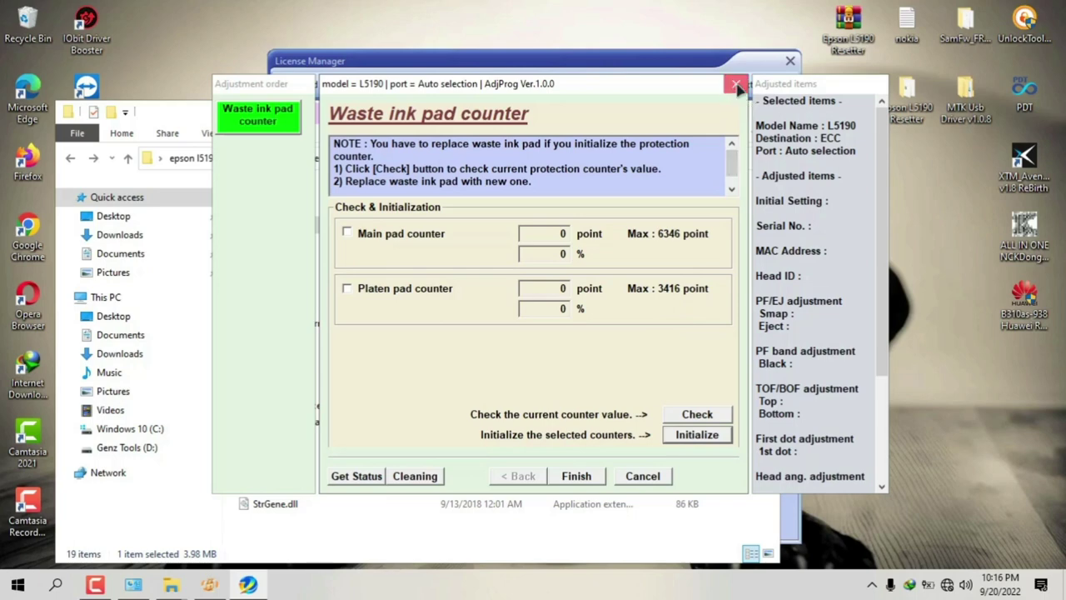
# Step: Close the Waste ink pad counter window and the adjustment item list
pyautogui.click(736, 85)
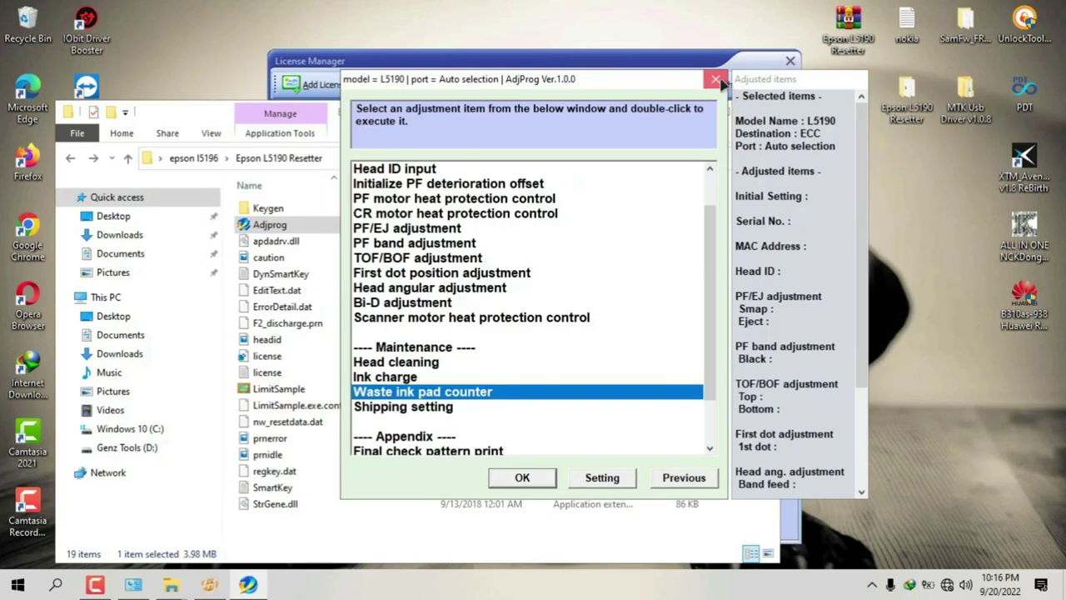
pyautogui.click(504, 476)
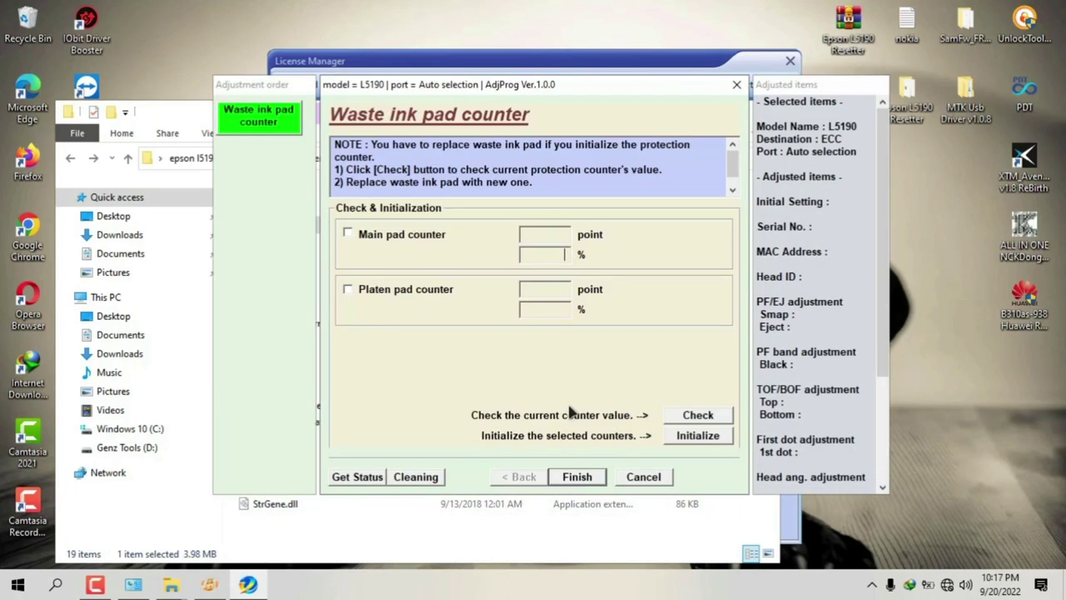
pyautogui.click(736, 86)
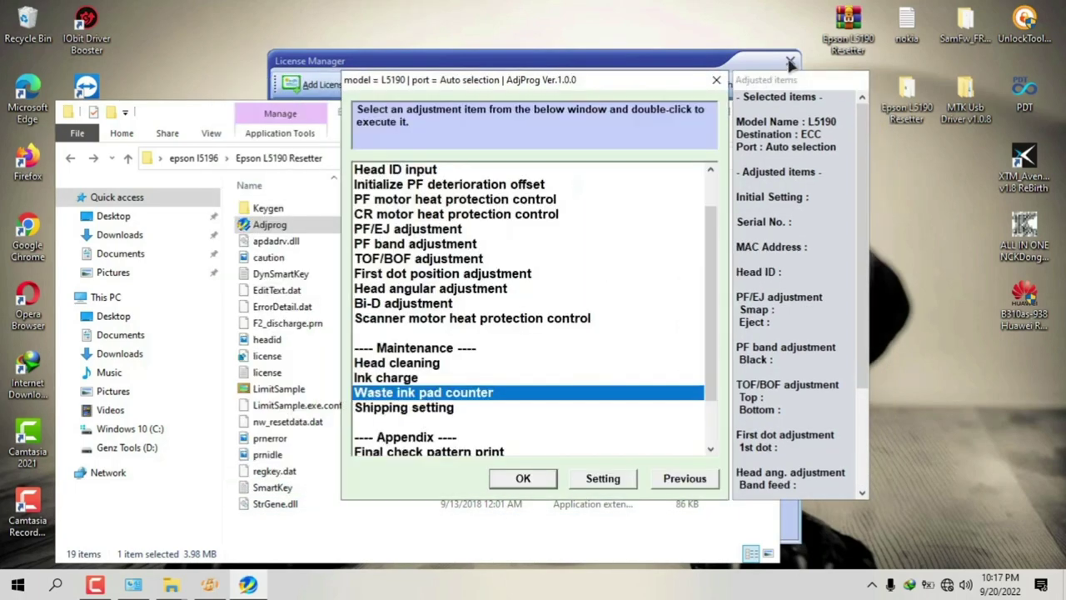
pyautogui.click(717, 80)
# Step: Close License Manager, Adjprog, the resetter folder and the Specific Key Generator
pyautogui.click(789, 61)
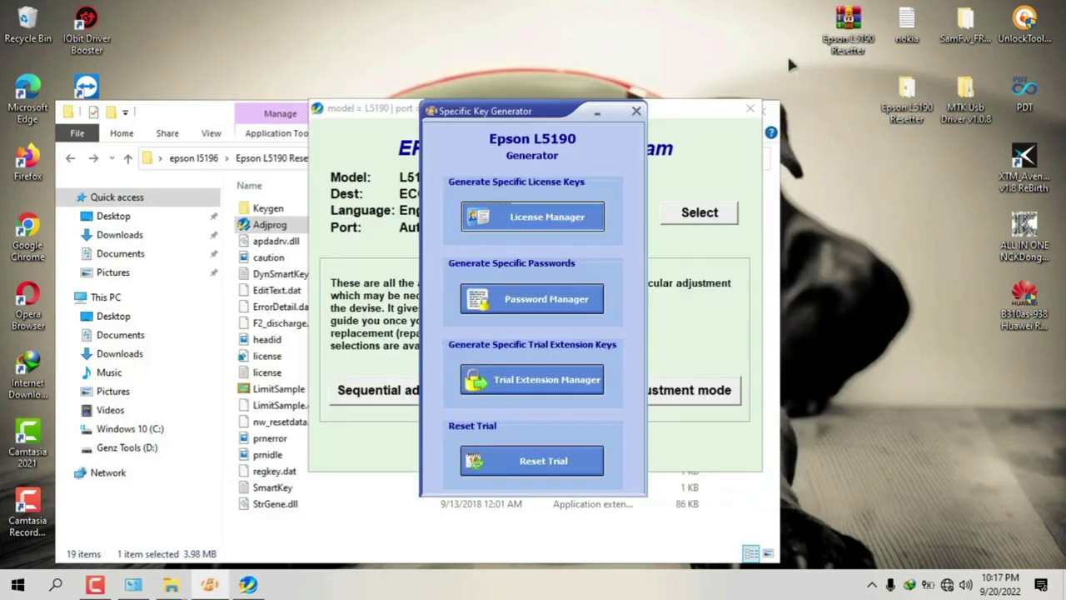
pyautogui.click(752, 111)
pyautogui.click(753, 106)
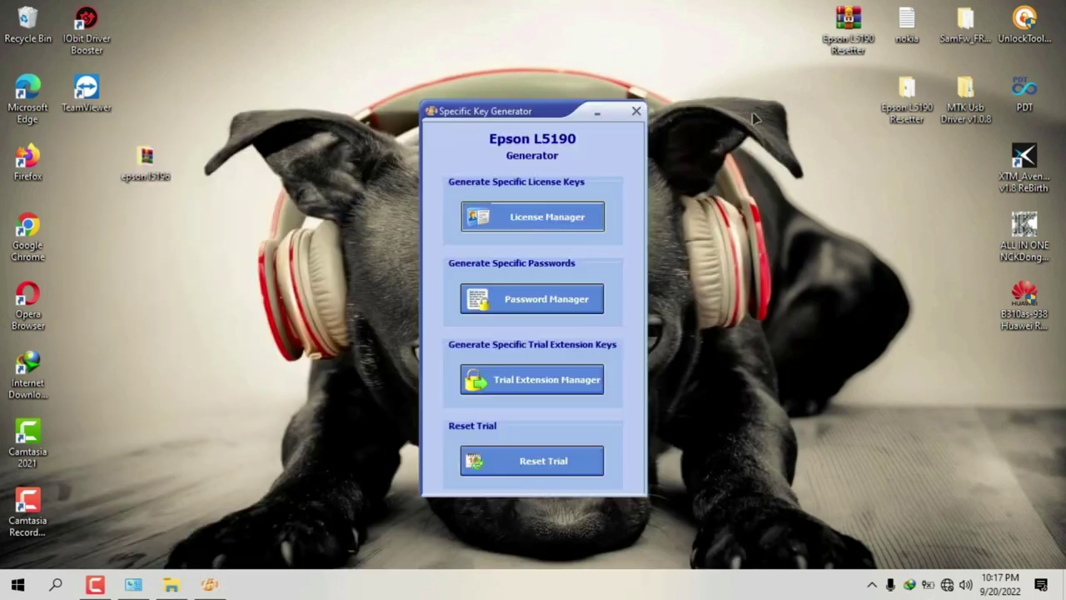
pyautogui.click(637, 112)
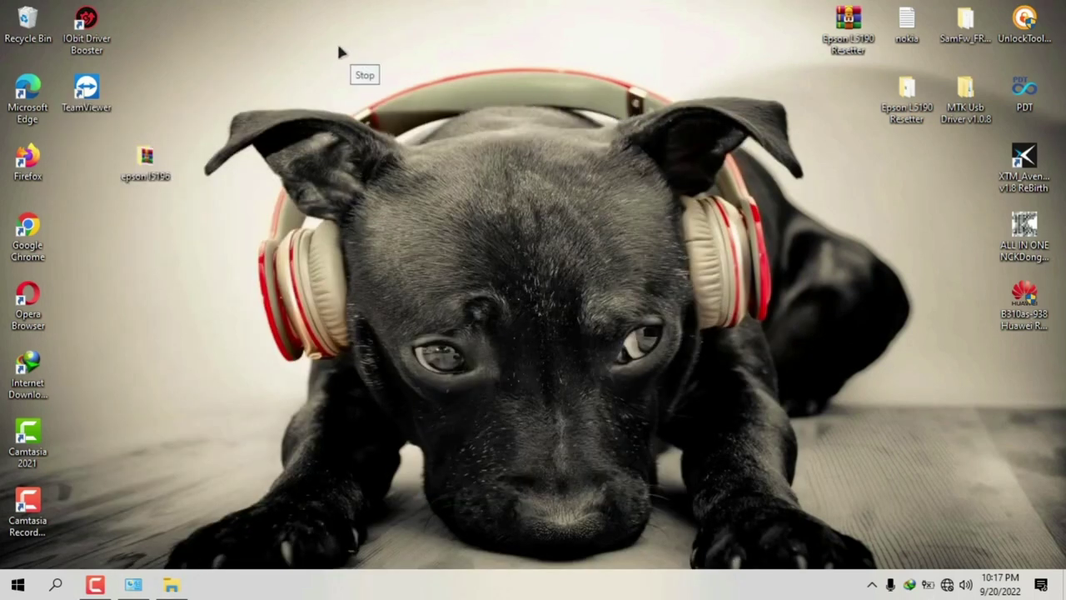